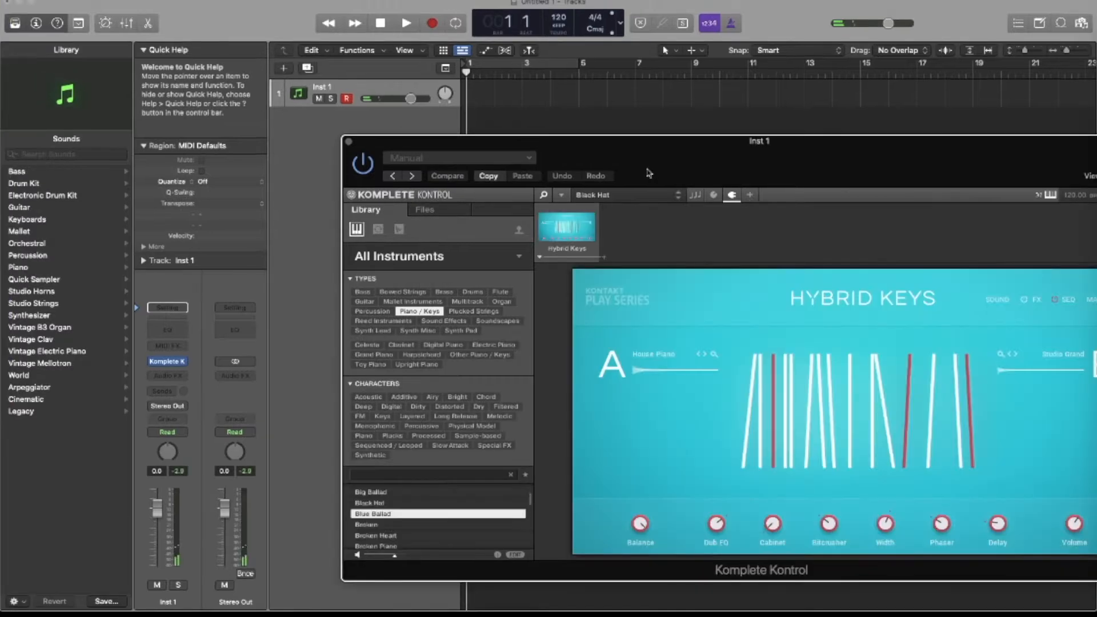
Choose the Classic RnB preset from the Piano / Keys sounds for Inst 1 and quantize its recorded region to 1/16 Note.
key("Down")
key("Down")
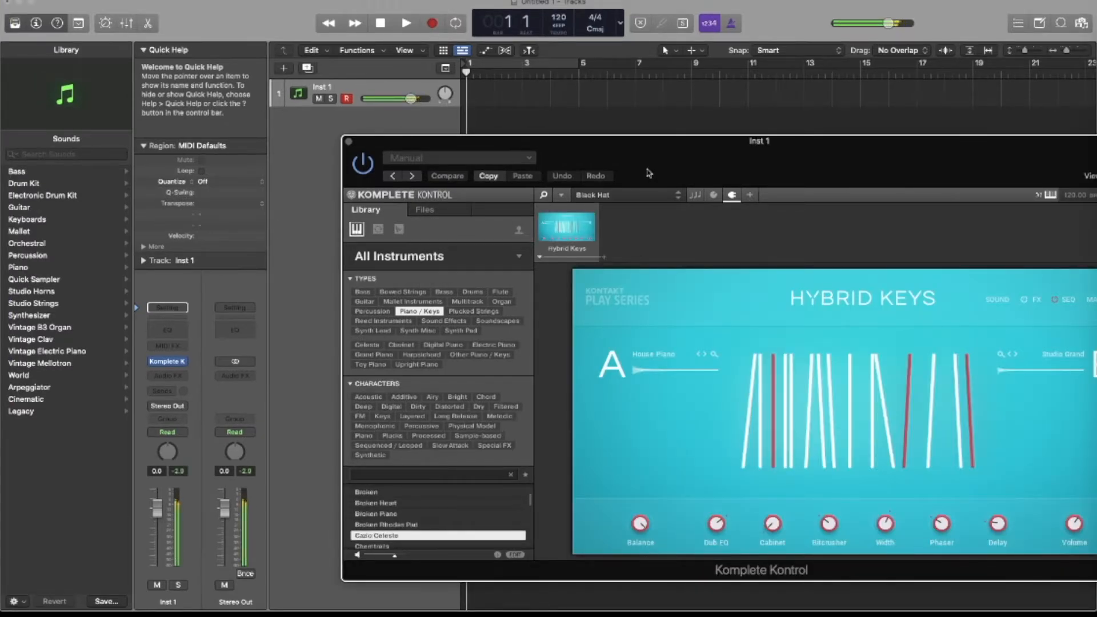
key("Down")
key("Down")
key("Down")
key("Down")
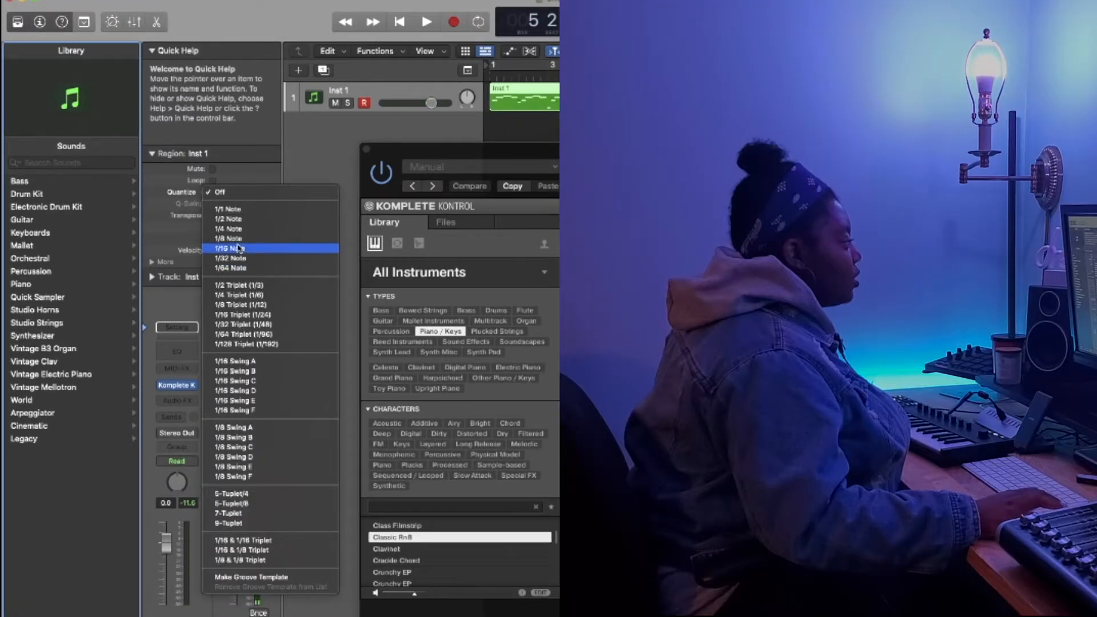
left_click(238, 248)
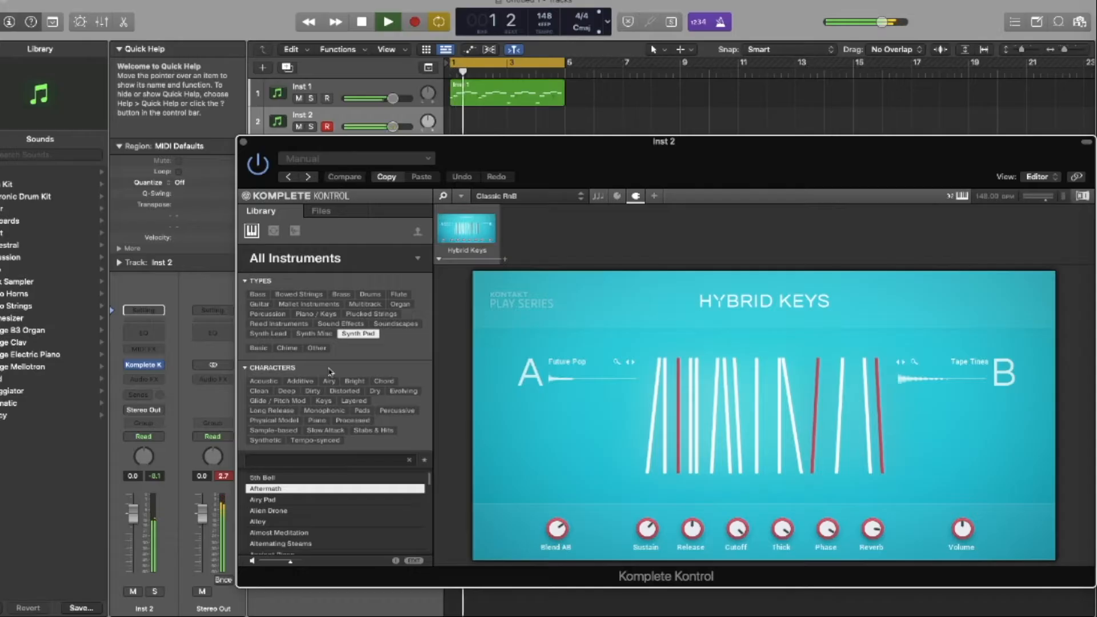
Audition the Synth Pad presets for Inst 2 one after another, from Airy Pad down past Ancient Pipes, over the looping melody.
key("Down")
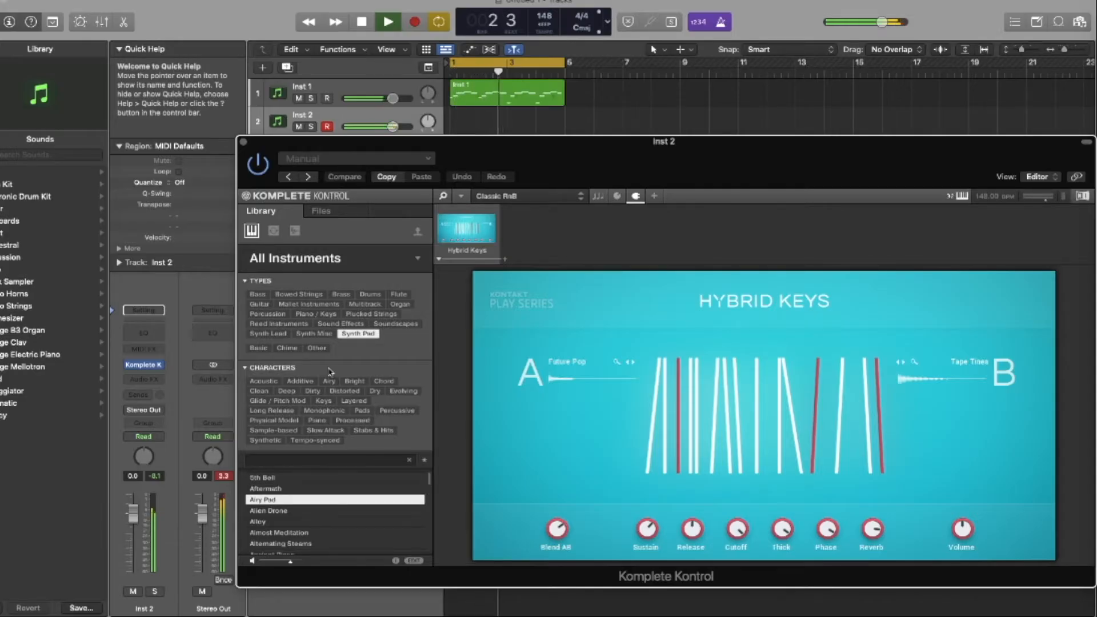
key("Down")
key("Down")
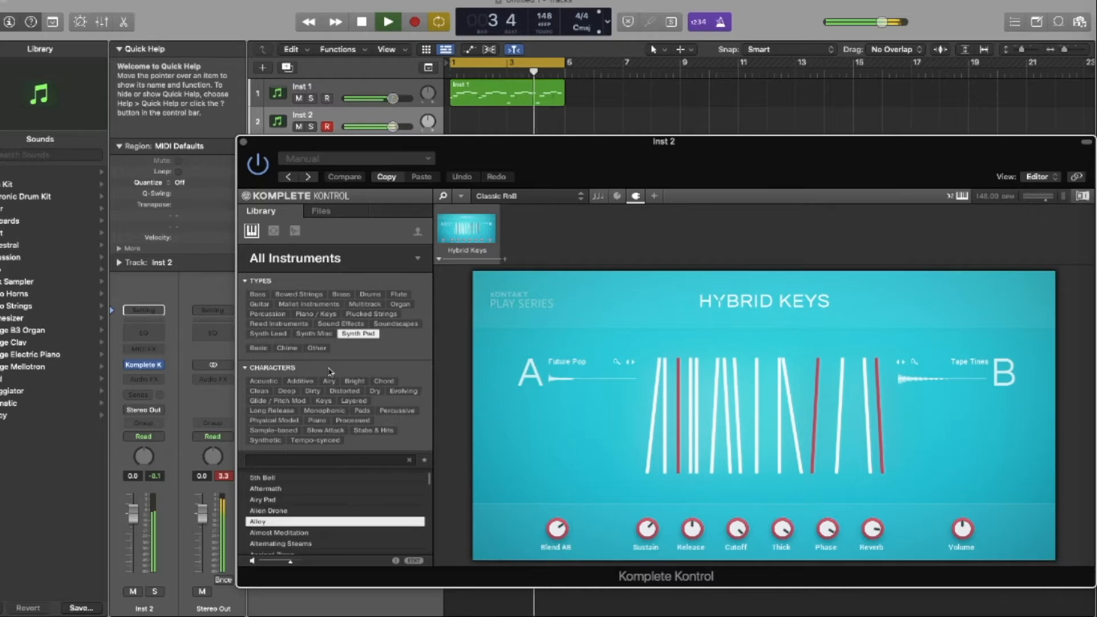
key("Down")
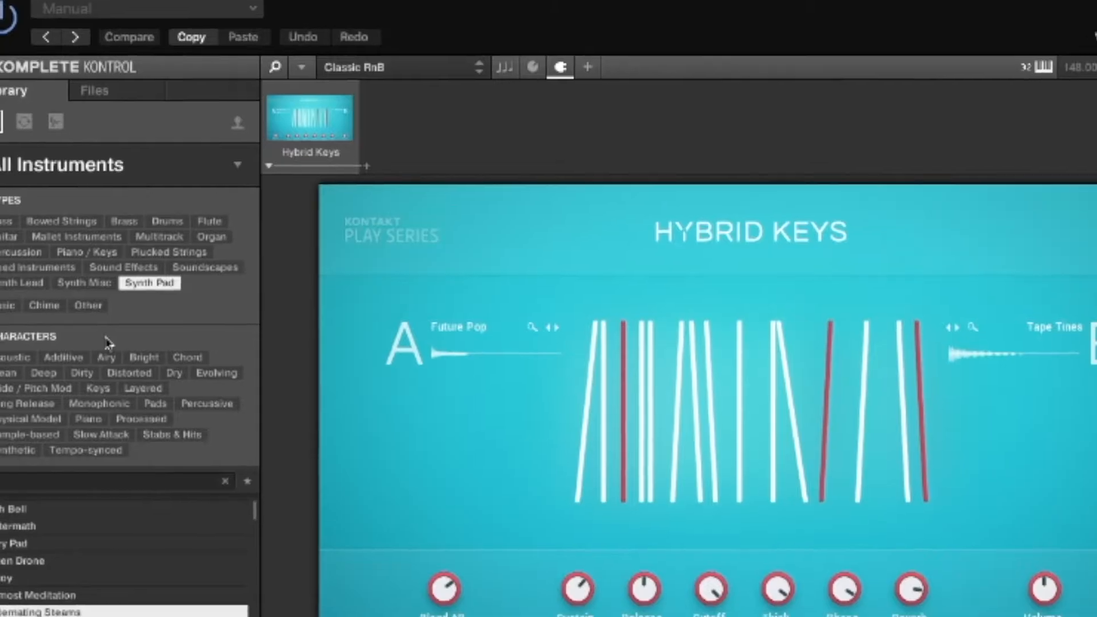
key("Down")
key("Down")
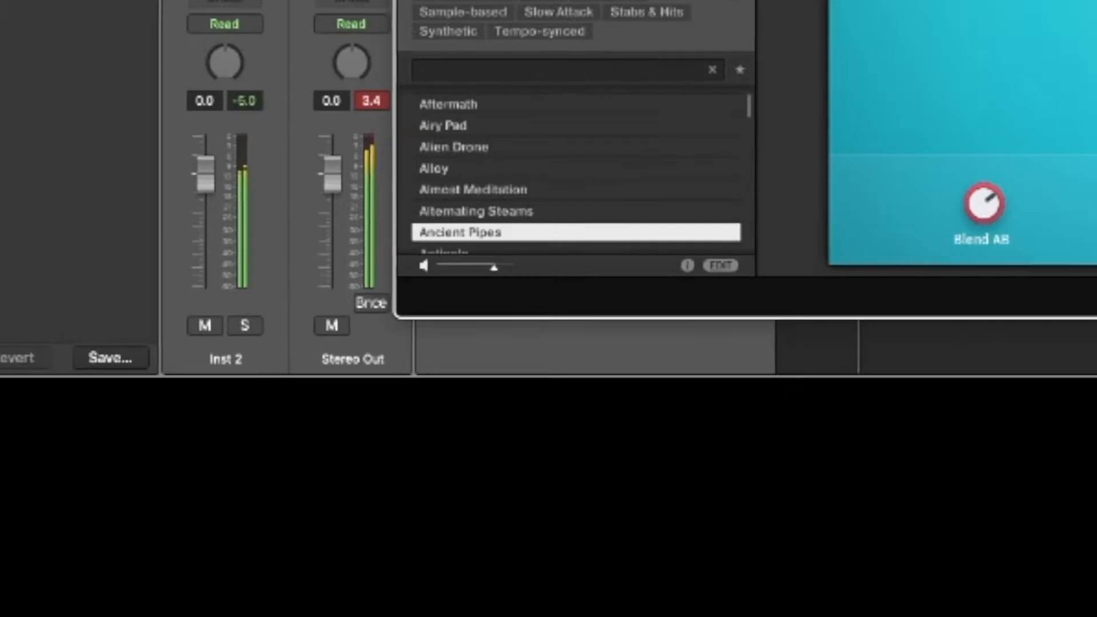
key("Down")
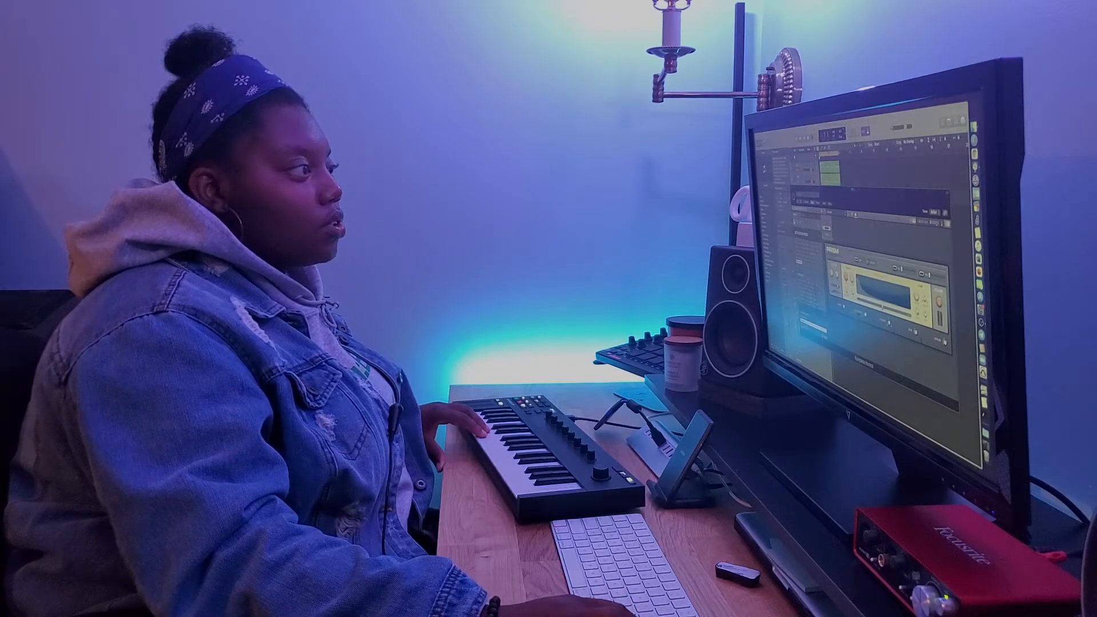
Move the plug-in window out of the way and close it, and extend the Inst 3 region to bar 9.
left_click_drag(853, 189, 856, 228)
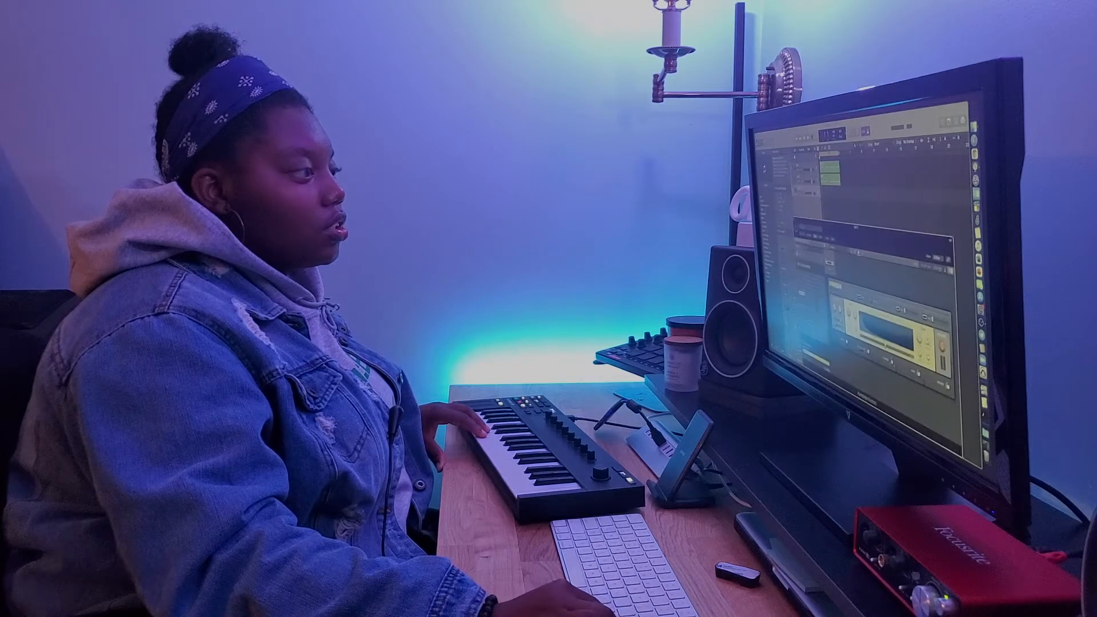
left_click(798, 222)
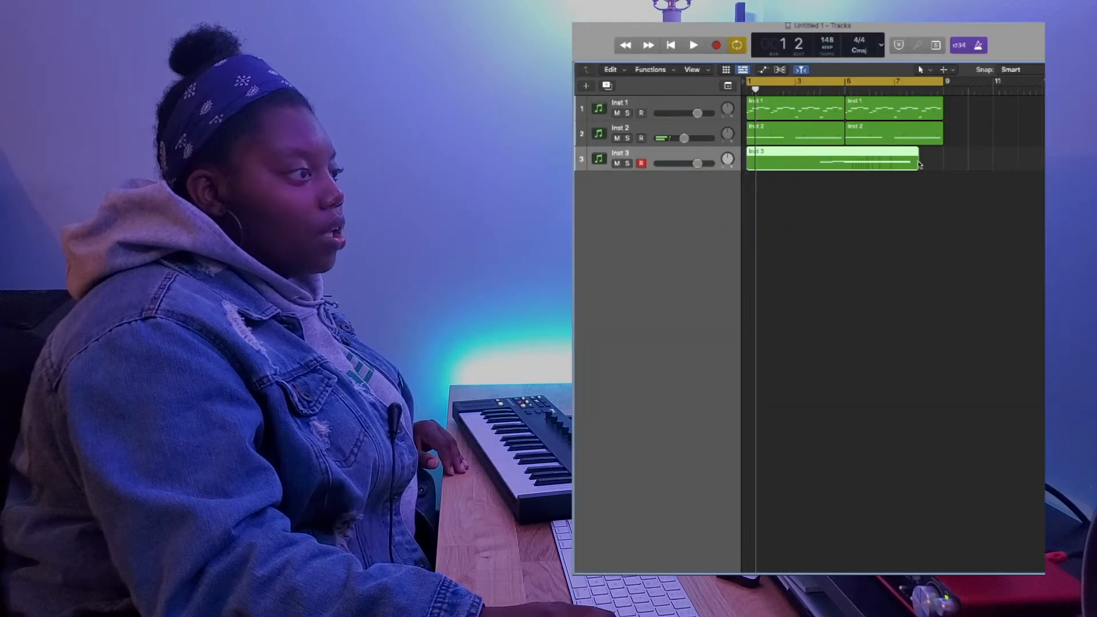
left_click_drag(919, 164, 939, 167)
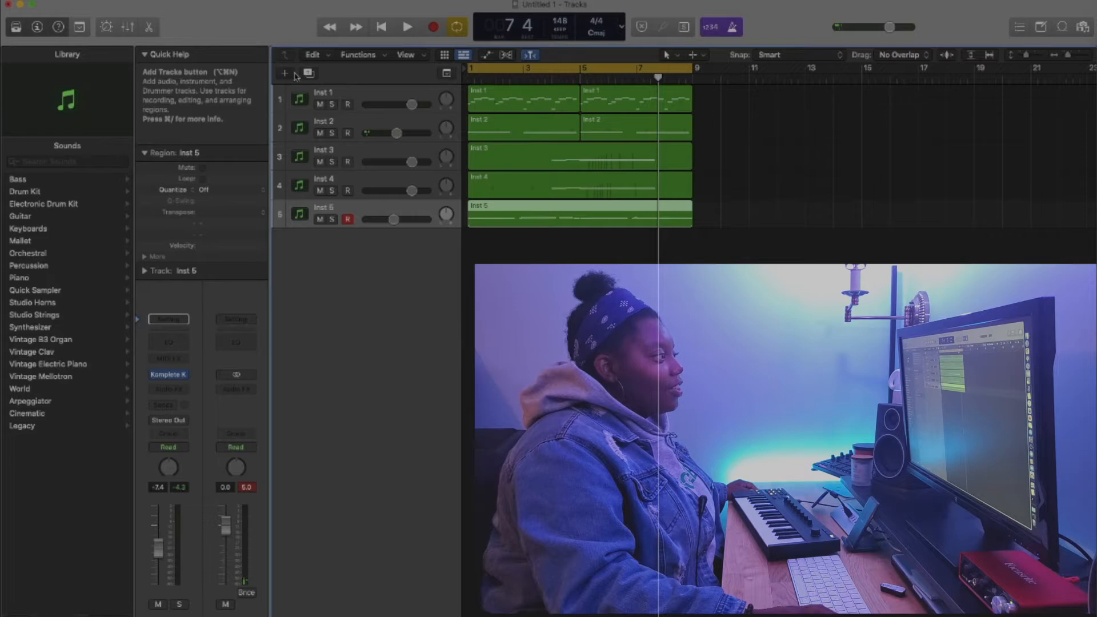
Add a new software instrument track with an empty channel strip.
left_click(295, 74)
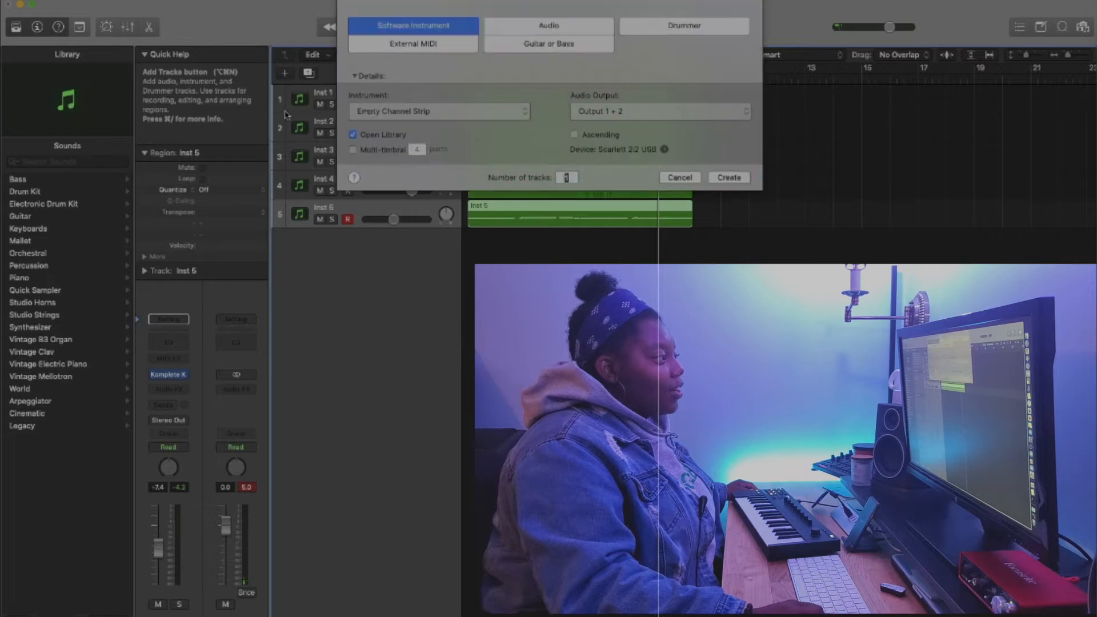
left_click(723, 176)
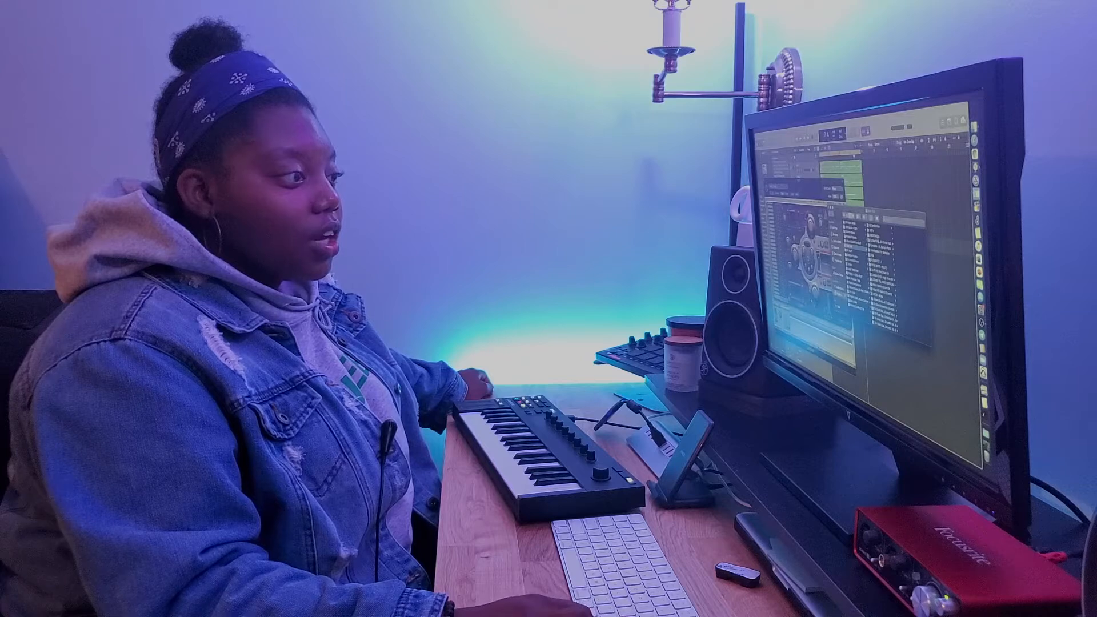
In Finder, open the KICK folder of Ocean - Minerals (Drum Kit) inside ELEMENTS 1.1.
left_click(877, 263)
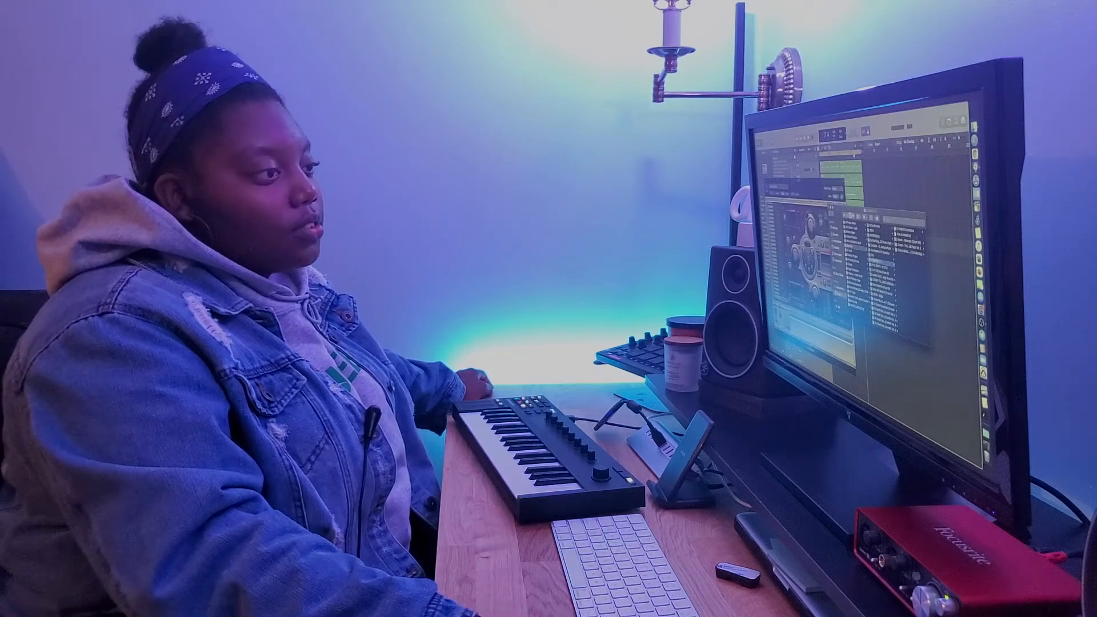
left_click(913, 241)
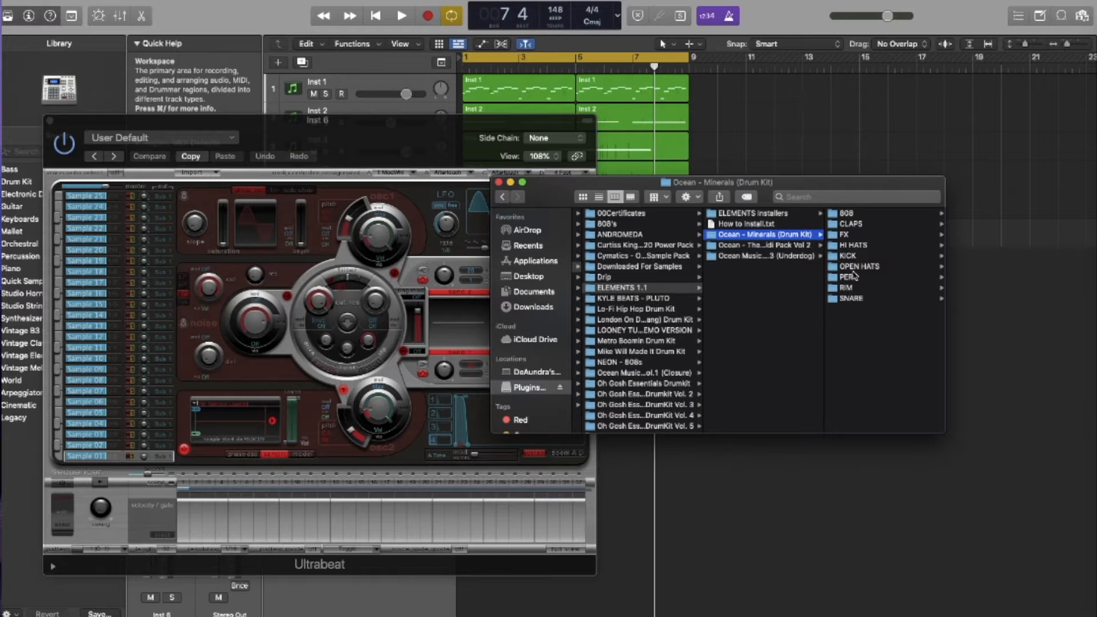
left_click(850, 256)
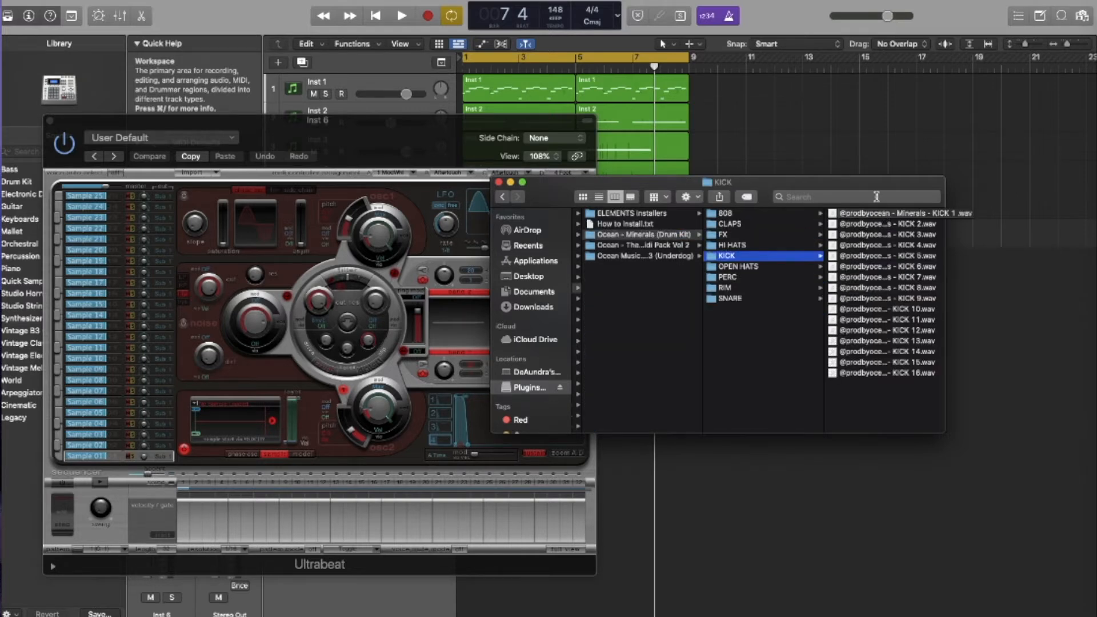
Preview the kick samples while the beat plays from the start, and load KICK 4.wav into Ultrabeat's Sample 01.
left_click(790, 106)
key("Return")
key("space")
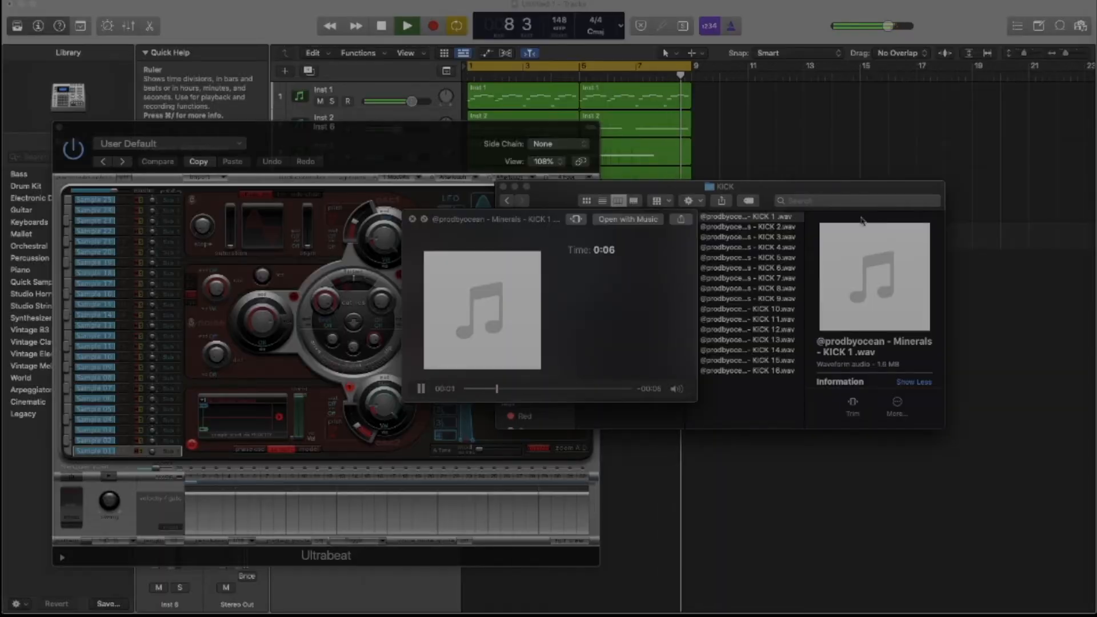
key("Down")
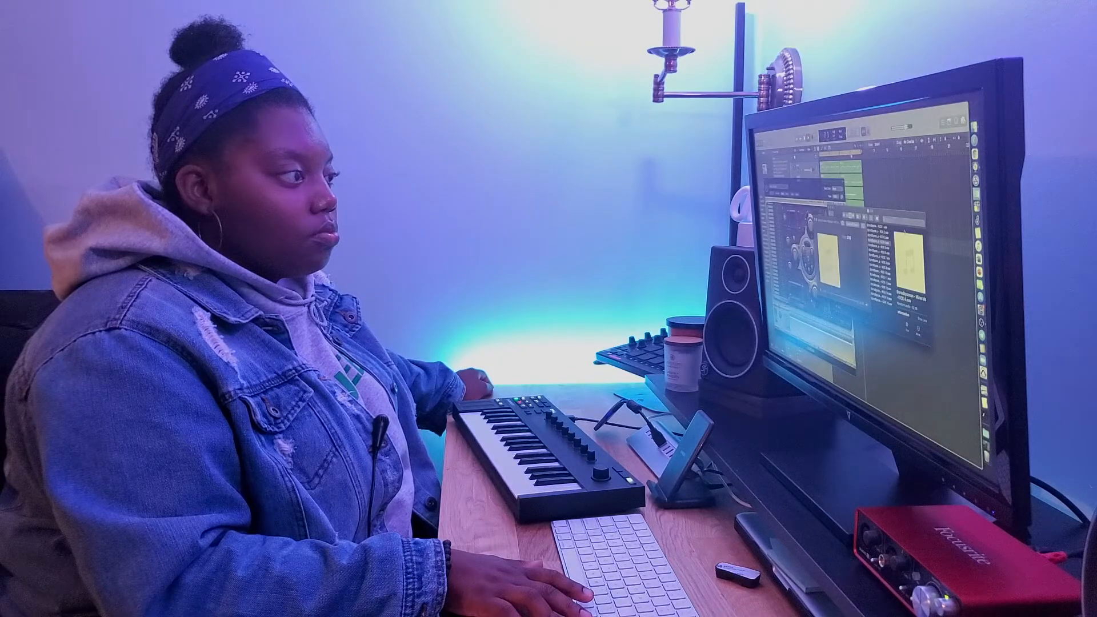
key("space")
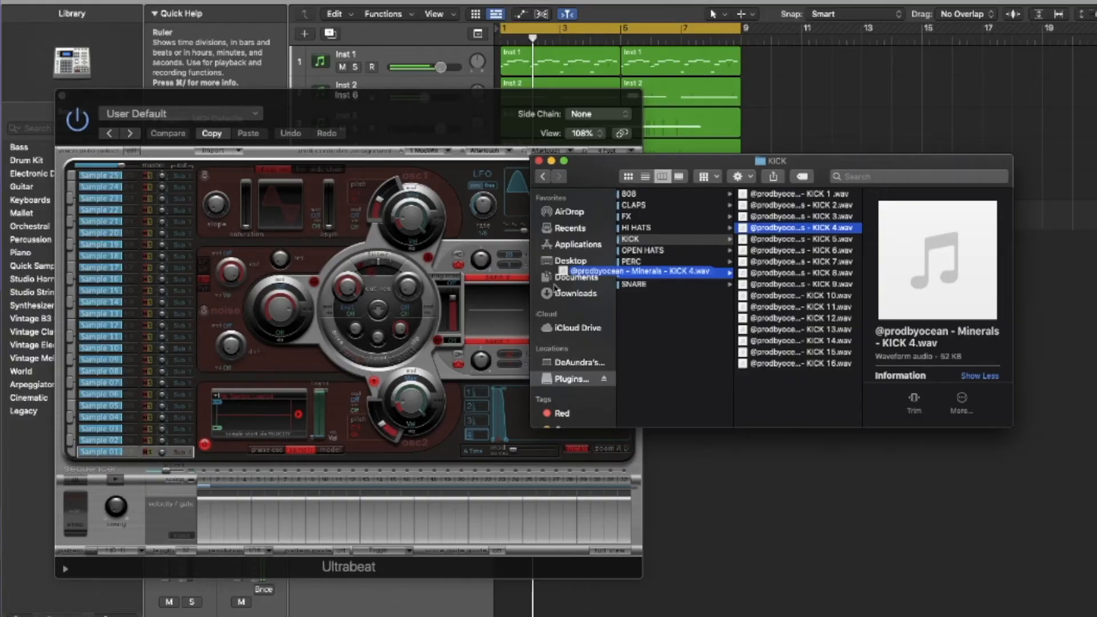
left_click_drag(631, 279, 270, 415)
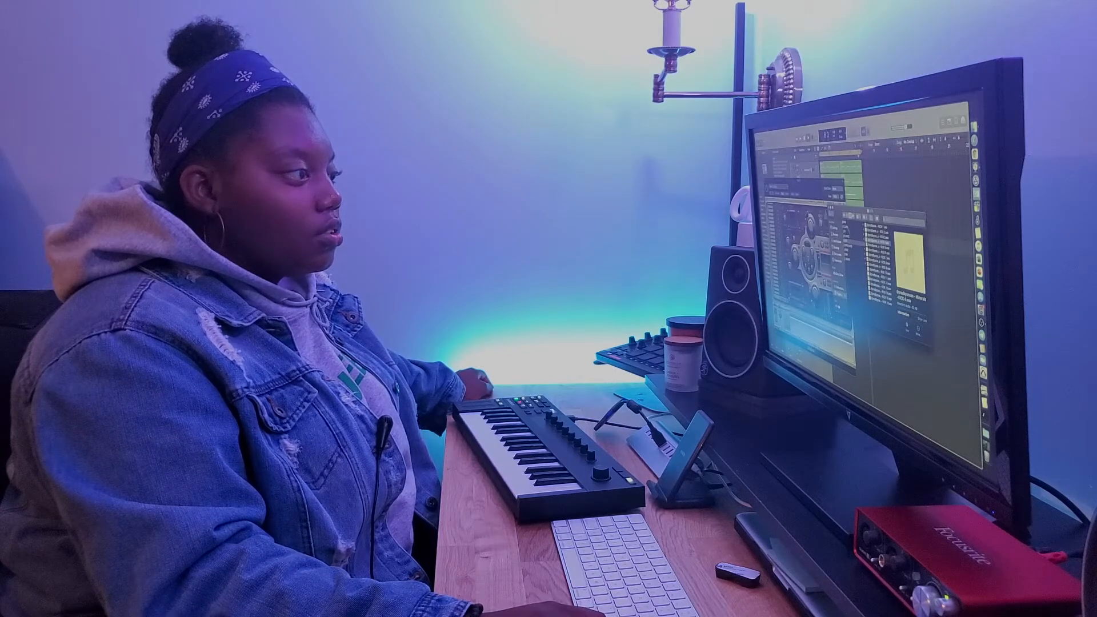
Preview the samples in the CLAPS folder and load a clap into Ultrabeat.
left_click(850, 227)
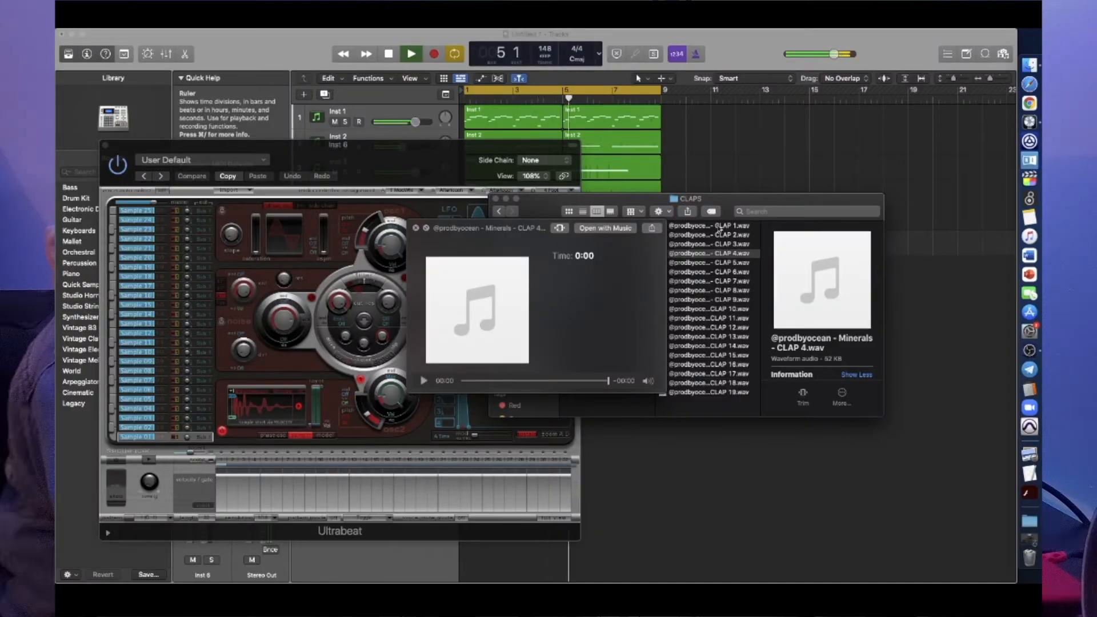
left_click_drag(721, 229, 279, 404)
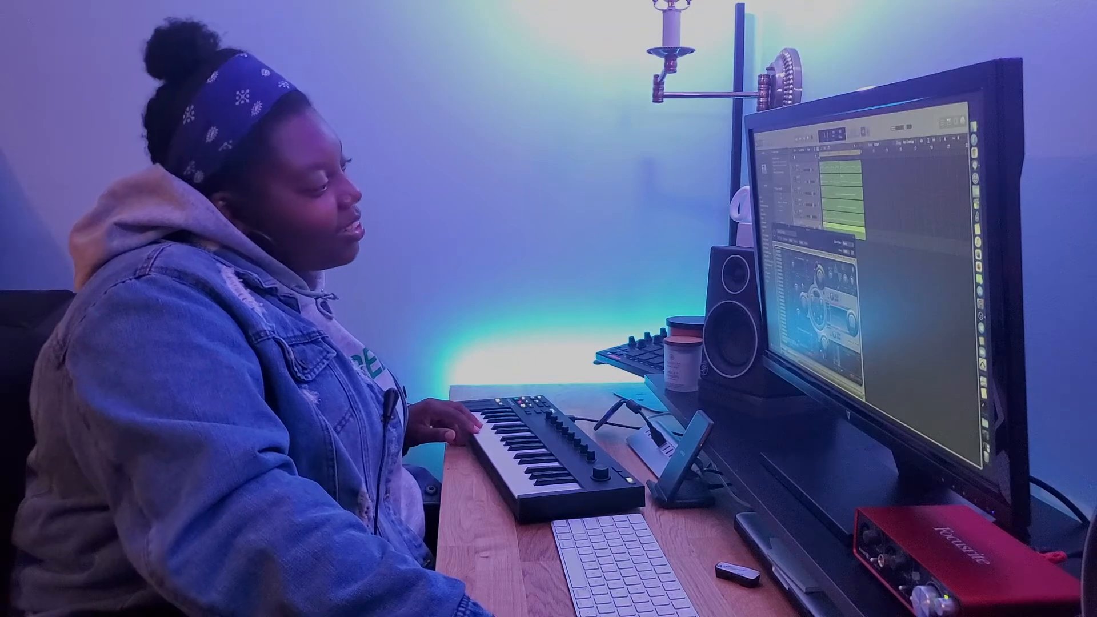
Close the Ultrabeat window, copy the drum region to the Inst 8 track and rename the Inst 6 track as HH.
key("super+w")
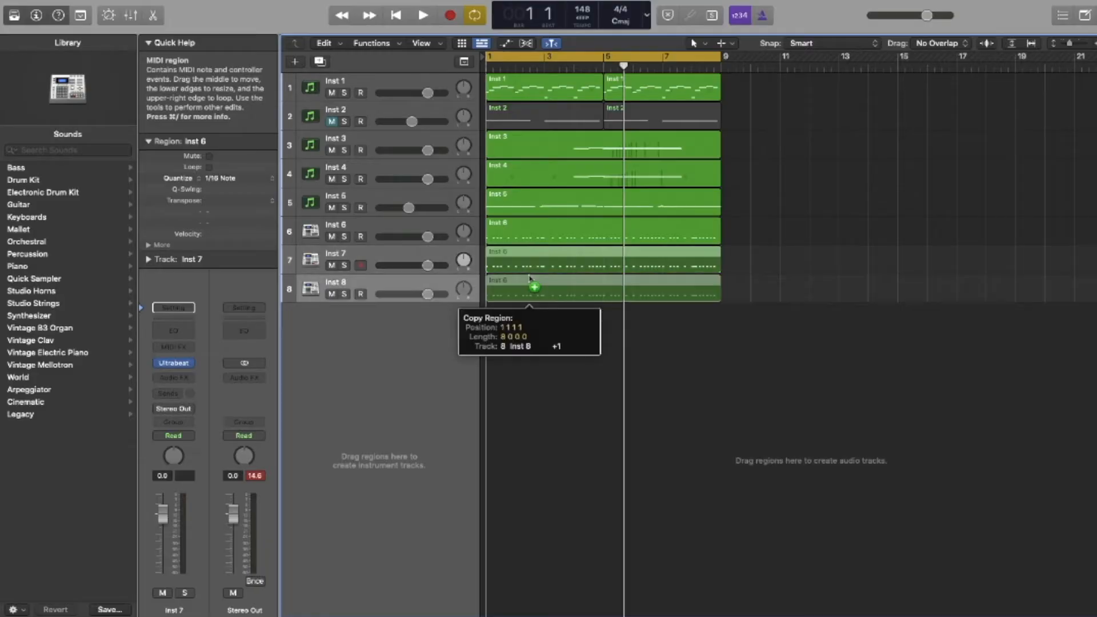
left_click_drag(534, 286, 530, 279)
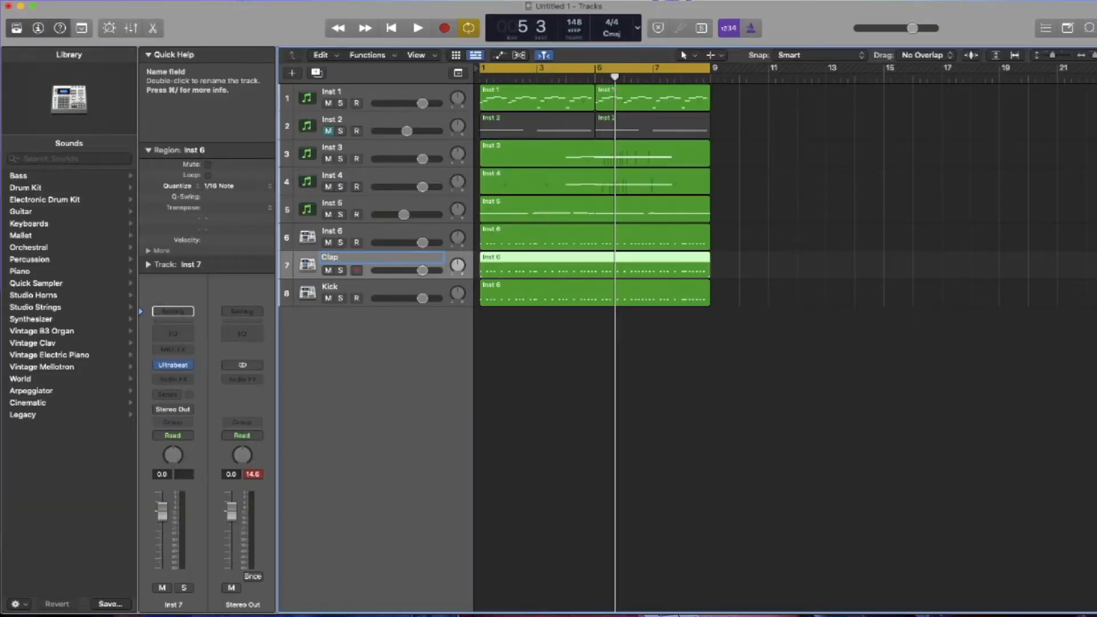
left_click(347, 234)
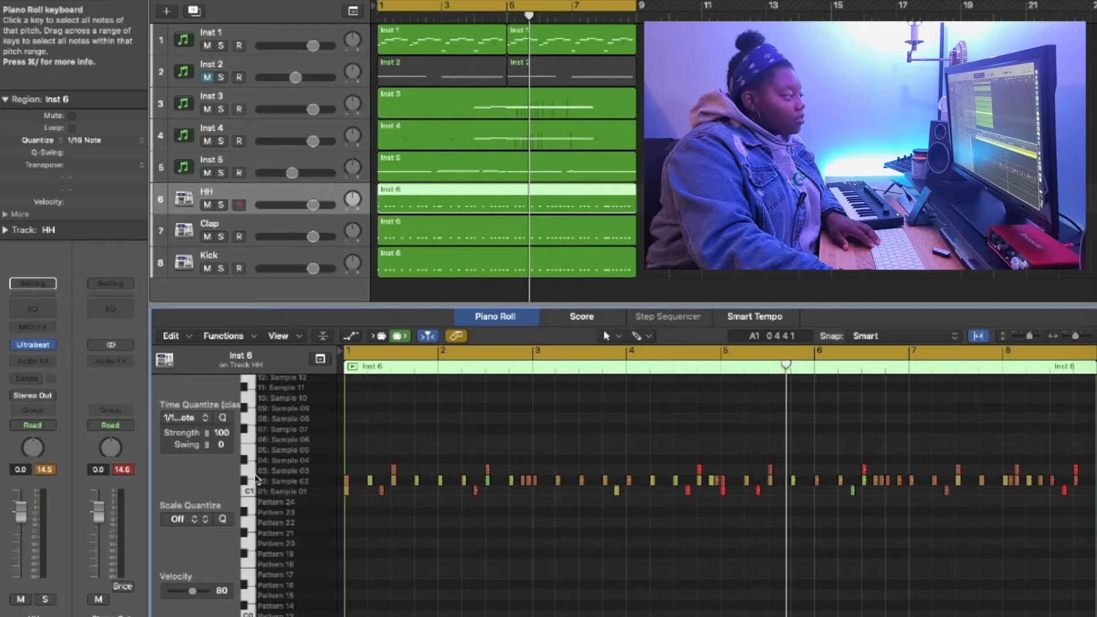
Delete all Sample 03 and Sample 01 notes from the HH track's region in the Piano Roll.
left_click(249, 481)
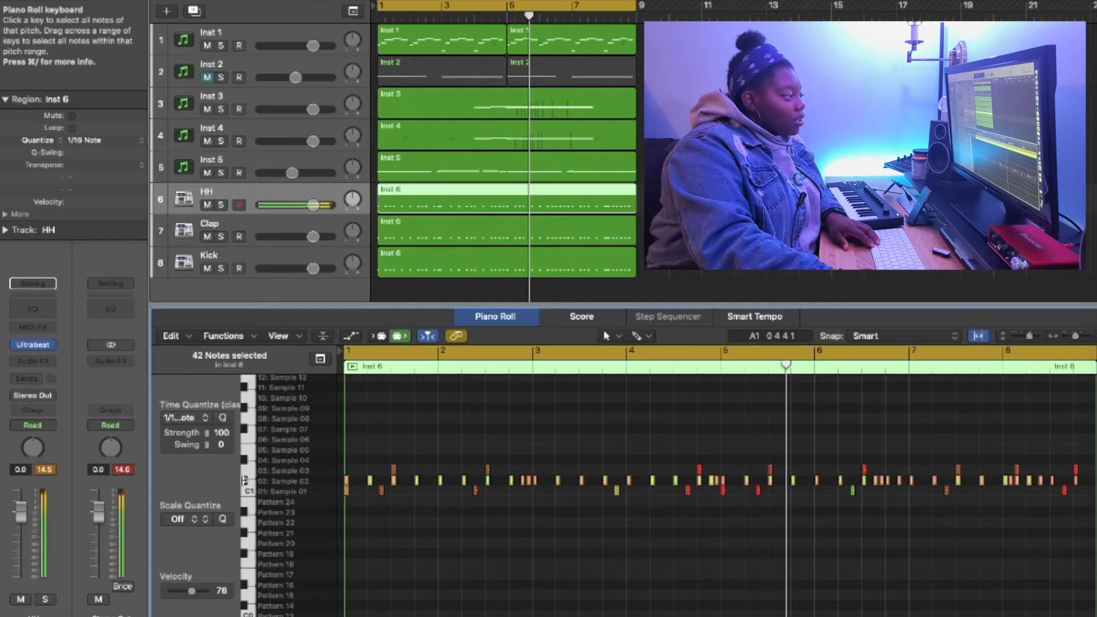
left_click(250, 471)
key("Delete")
left_click(250, 493)
key("Delete")
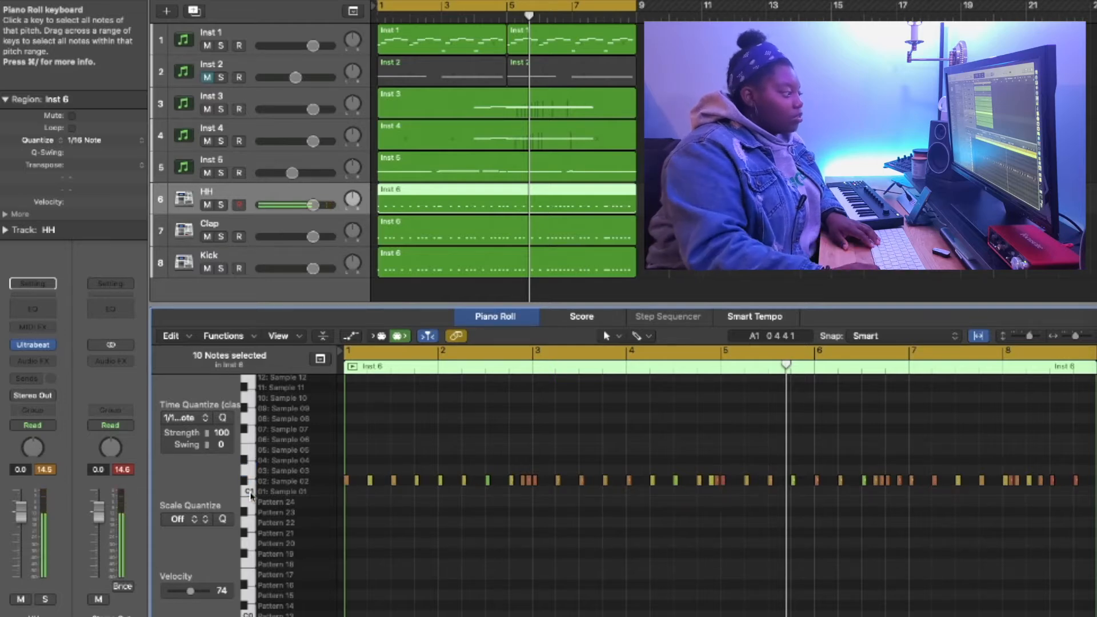
Delete all Sample 02 and Sample 01 notes from the Clap track's region.
left_click(485, 232)
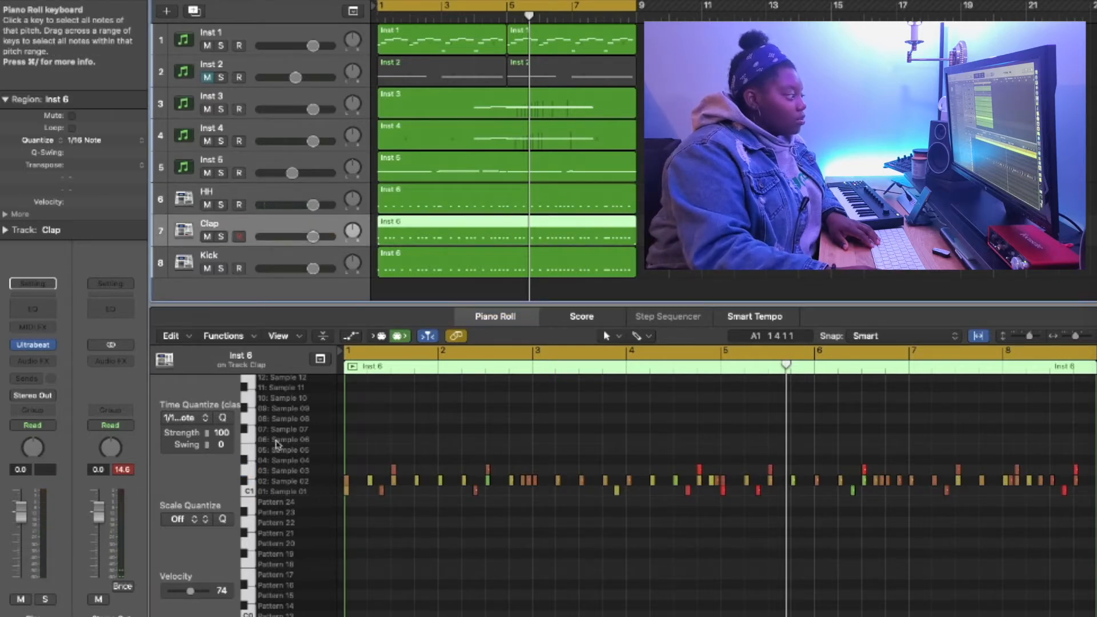
left_click(245, 472)
left_click(249, 481)
key("Delete")
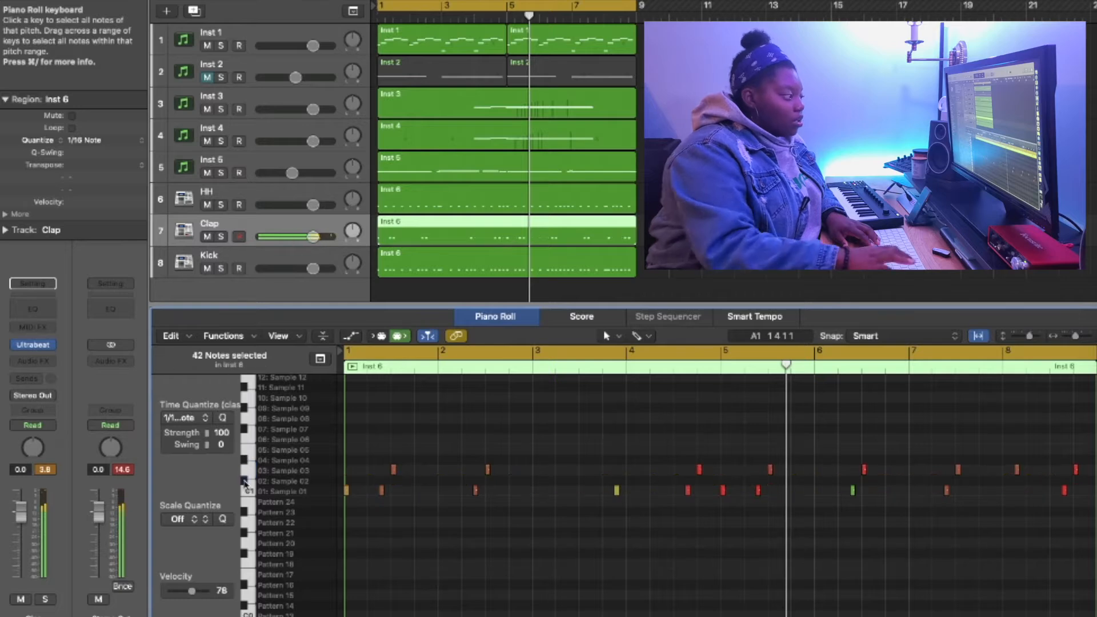
left_click(249, 494)
key("Delete")
Delete all Sample 02 and Sample 03 notes from the Kick track's region and close the Piano Roll.
left_click(403, 270)
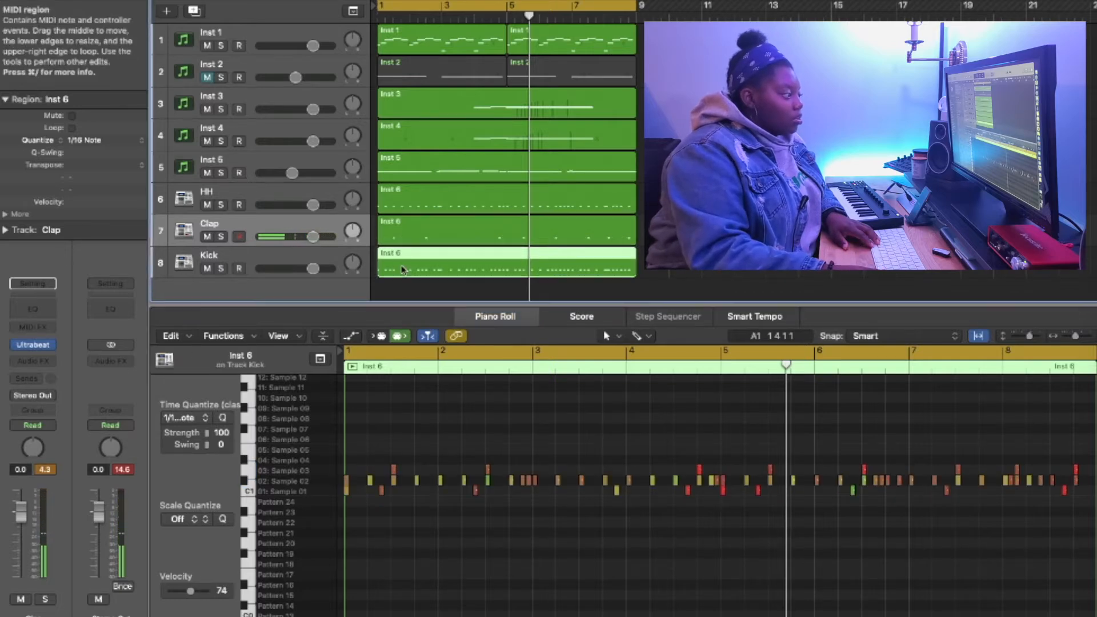
left_click(248, 481)
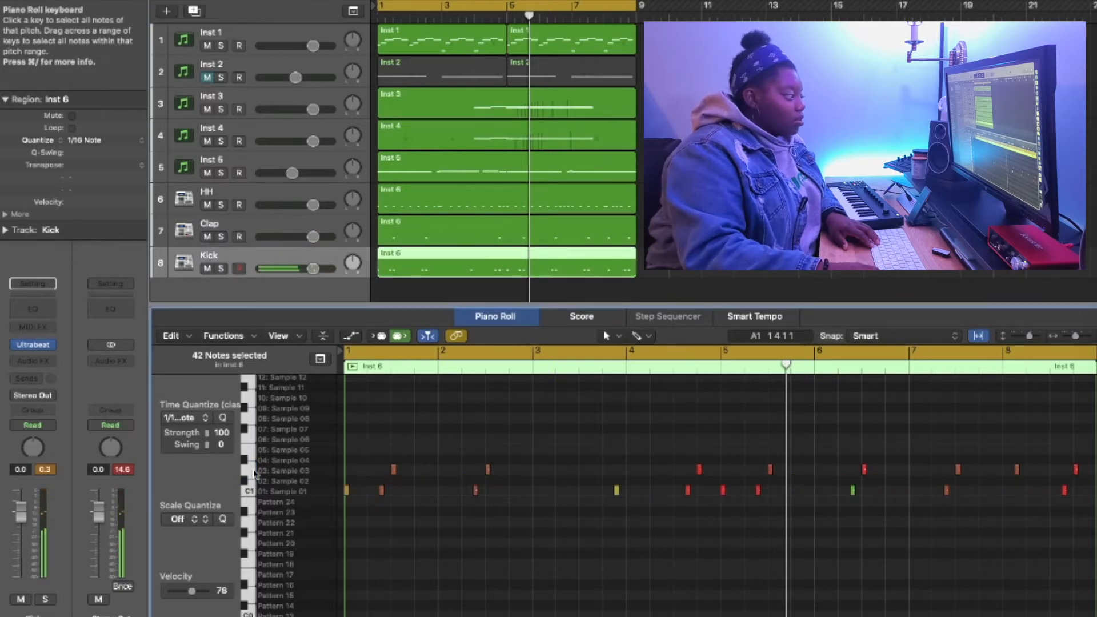
key("Delete")
left_click(253, 472)
key("e")
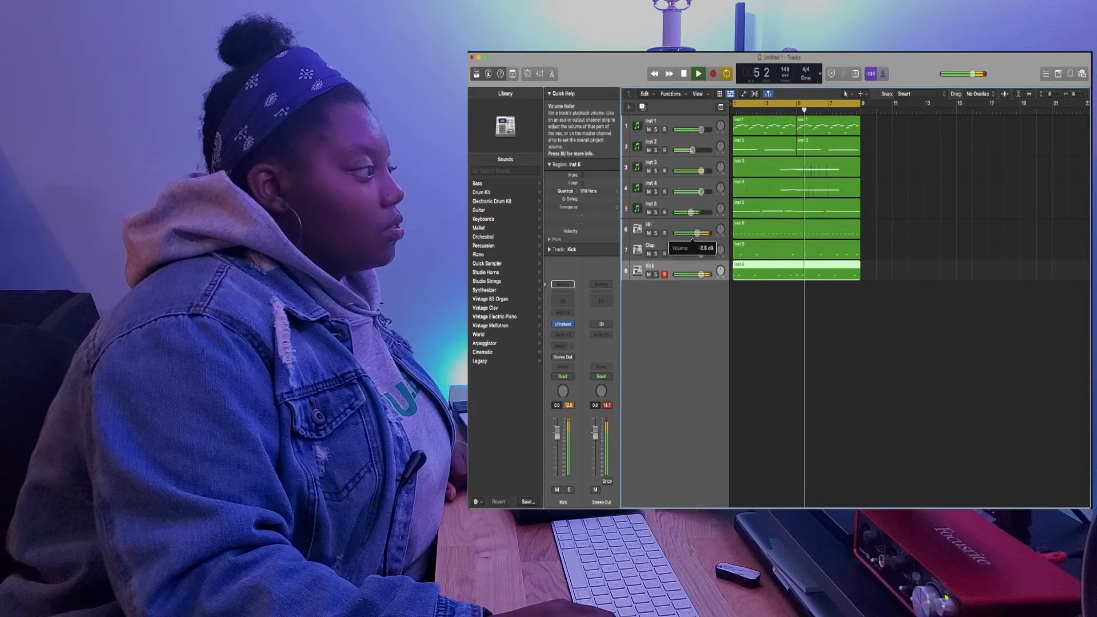
Lower the volume of the Clap and Kick tracks slightly.
left_click_drag(702, 254, 698, 275)
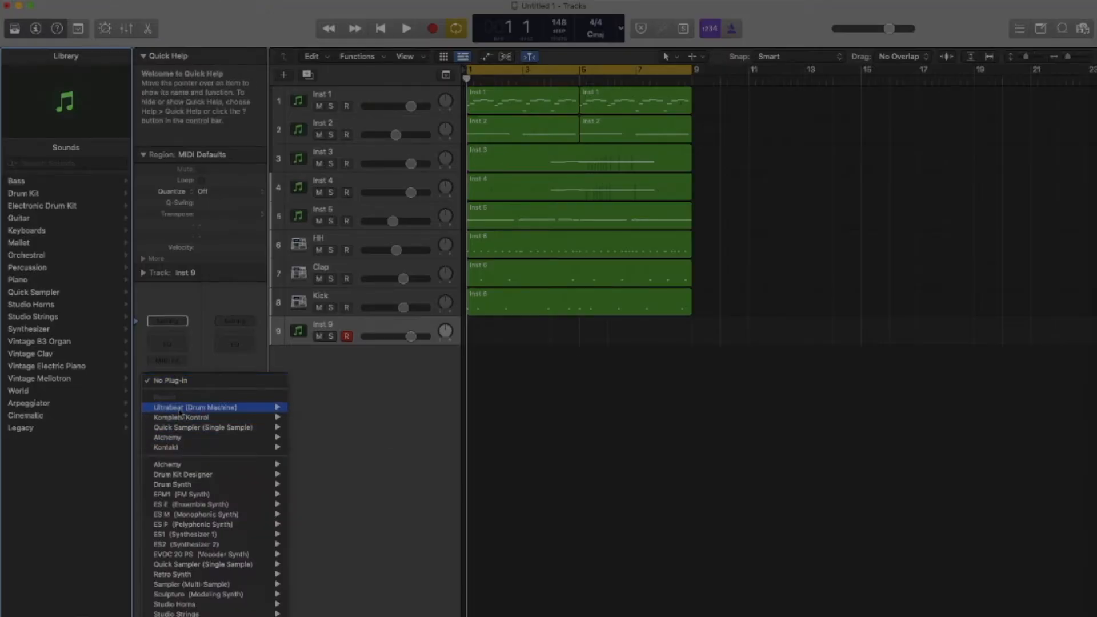
Load the Quick Sampler (Single Sample) instrument in Stereo on the Inst 9 track.
mouse_move(202, 433)
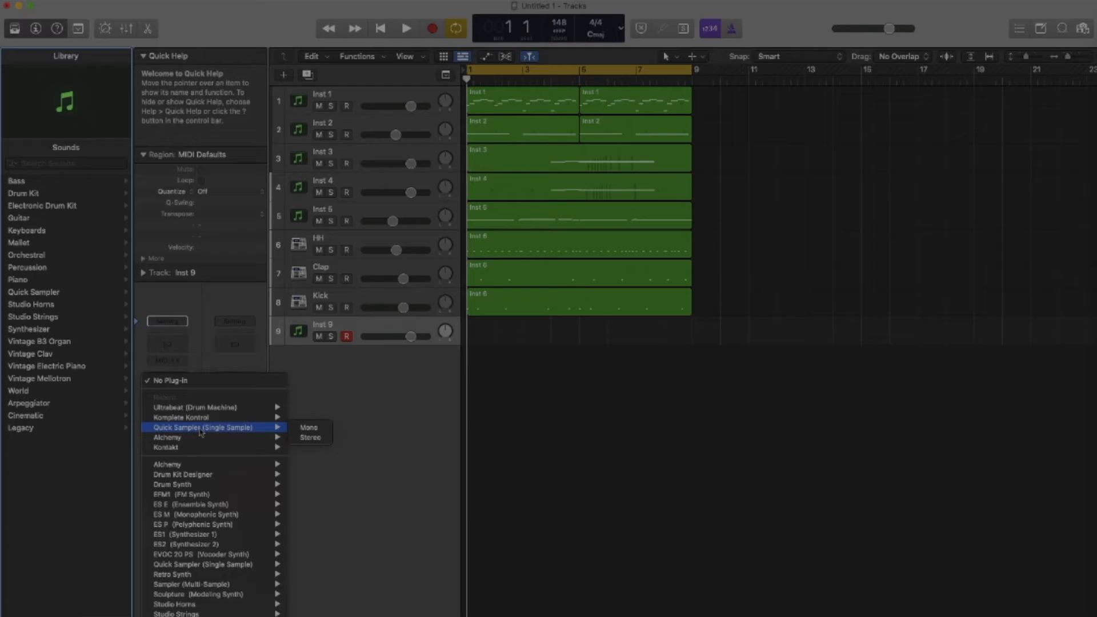
left_click(320, 438)
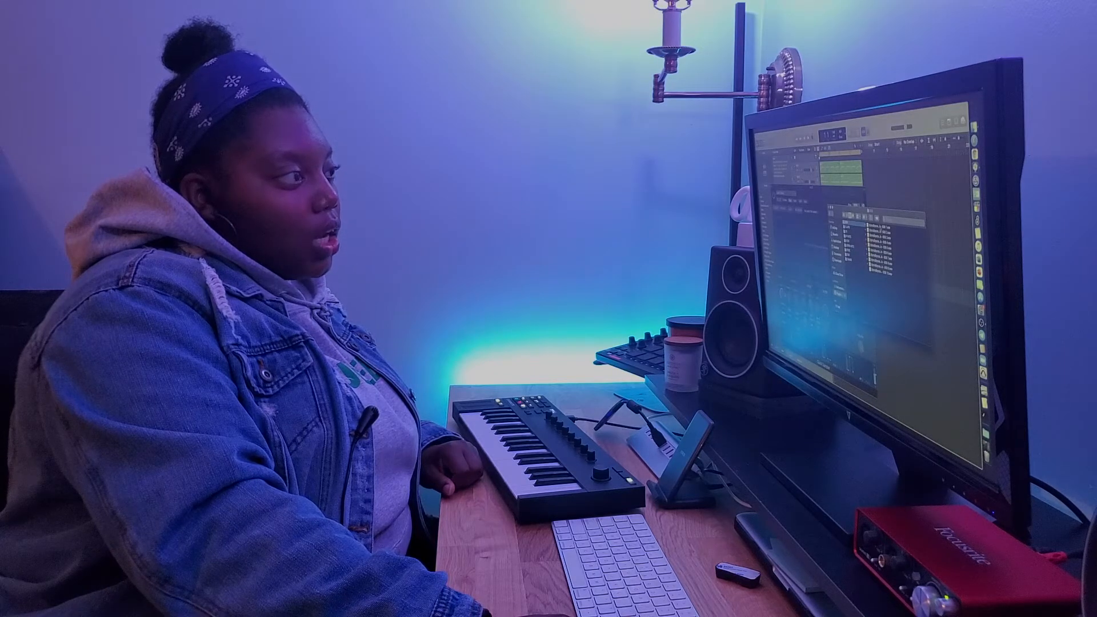
Audition the Minerals 808 1 and 808 2 samples in the 808 folder during playback.
key("space")
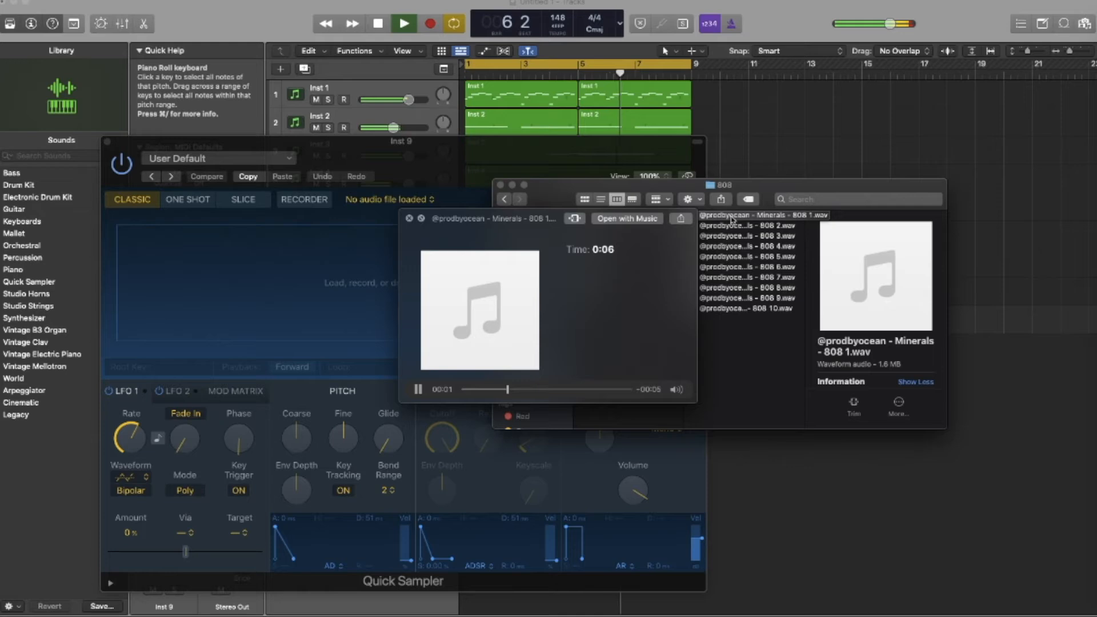
key("Down")
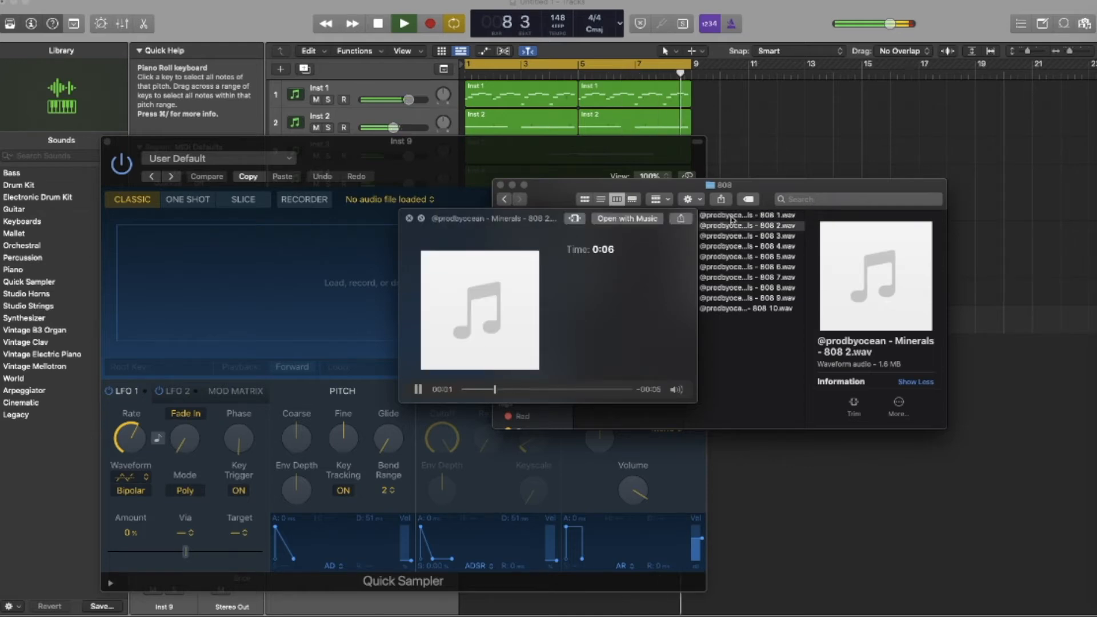
Review the note pattern of the Inst 9 region in the Piano Roll along with its playback.
key("space")
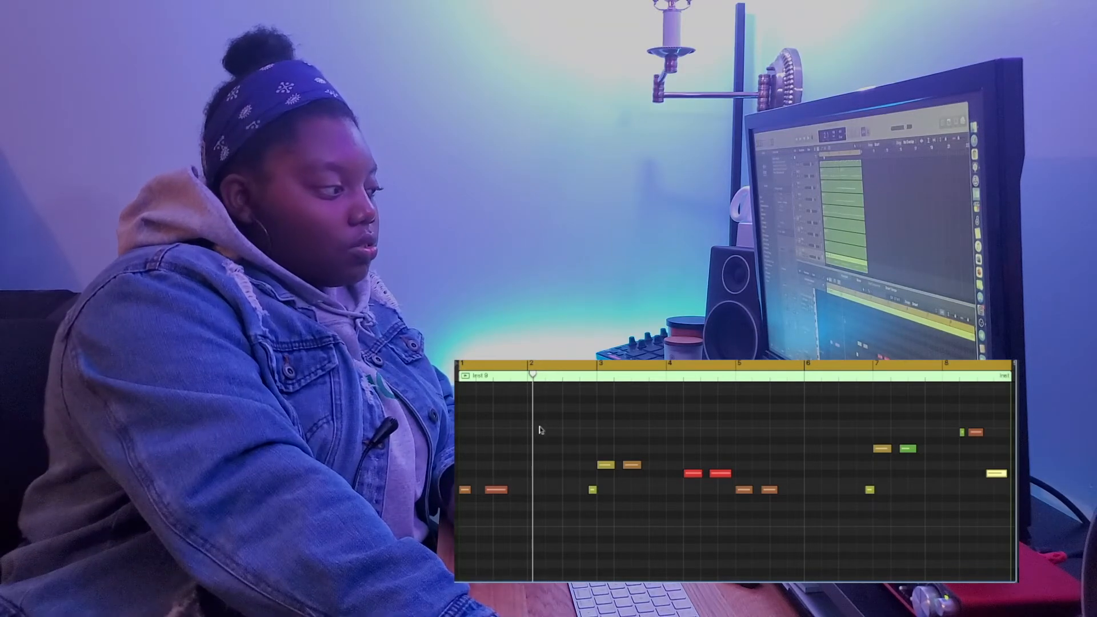
scroll(537, 436, "right", 2)
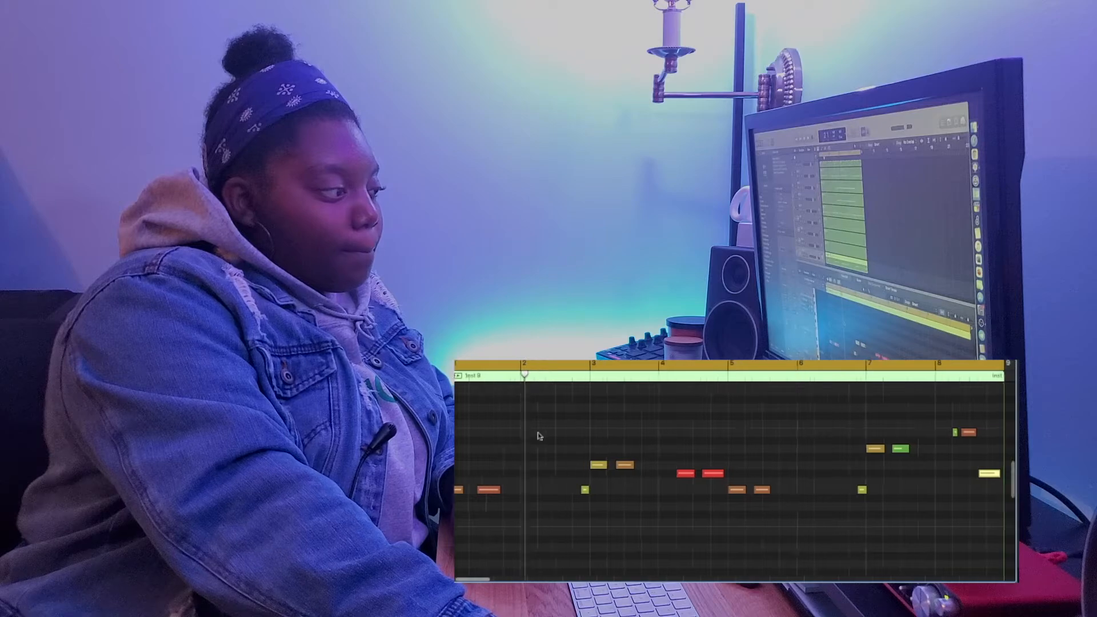
scroll(537, 436, "left", 2)
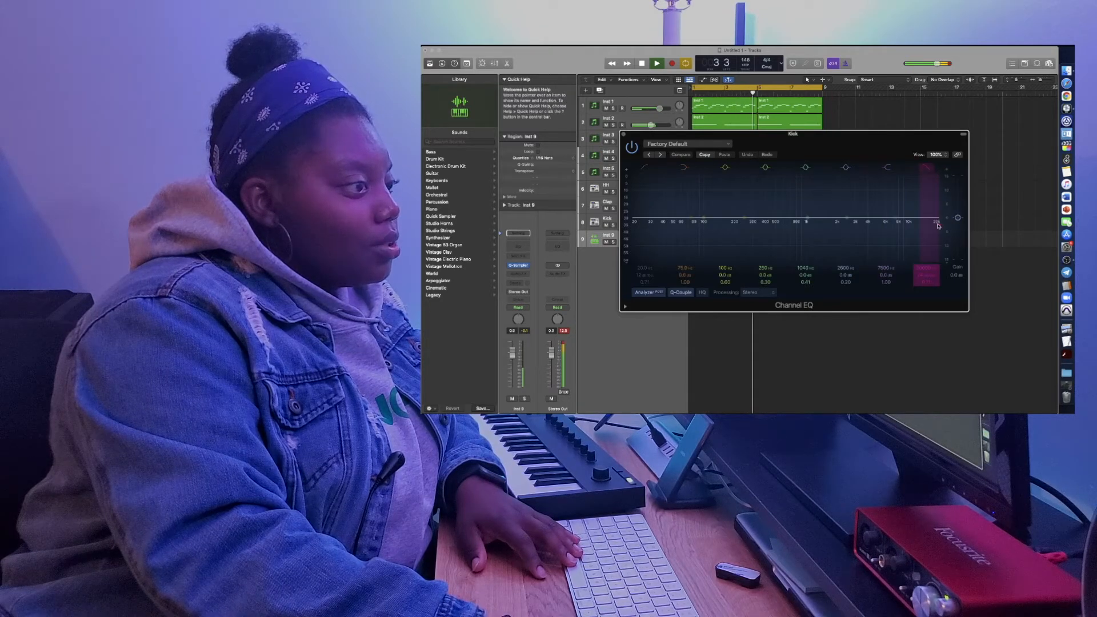
Lower the high-cut frequency to slightly above 200 Hz in the Kick track's Channel EQ and close the plug-in.
left_click_drag(938, 226, 733, 227)
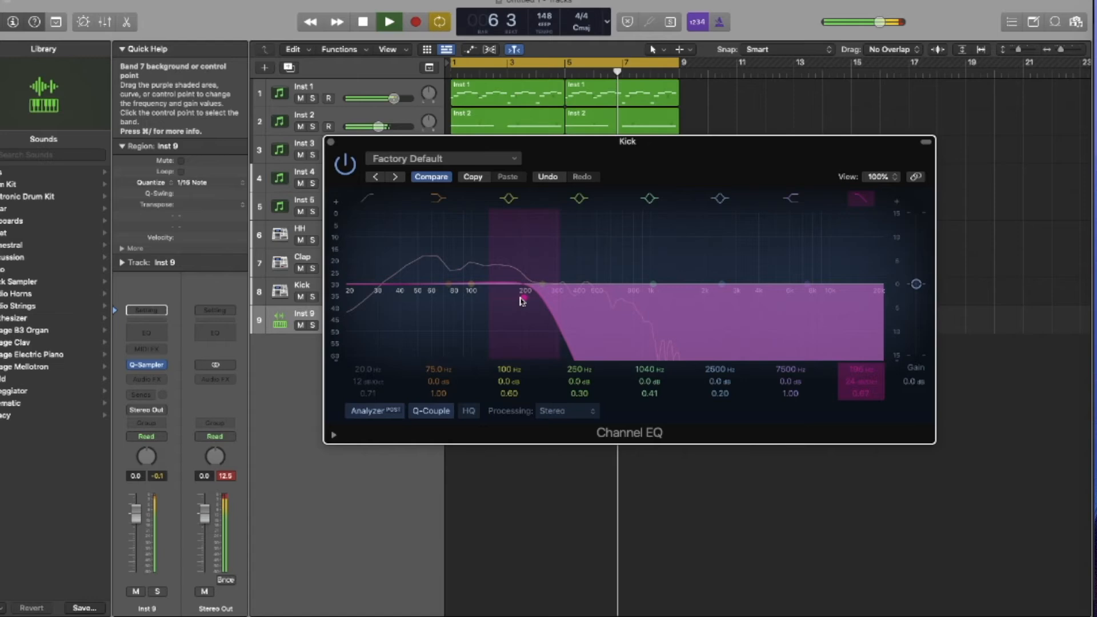
mouse_move(522, 300)
left_mouse_down()
mouse_move(566, 297)
mouse_move(520, 302)
mouse_move(537, 299)
left_mouse_up()
left_click(330, 142)
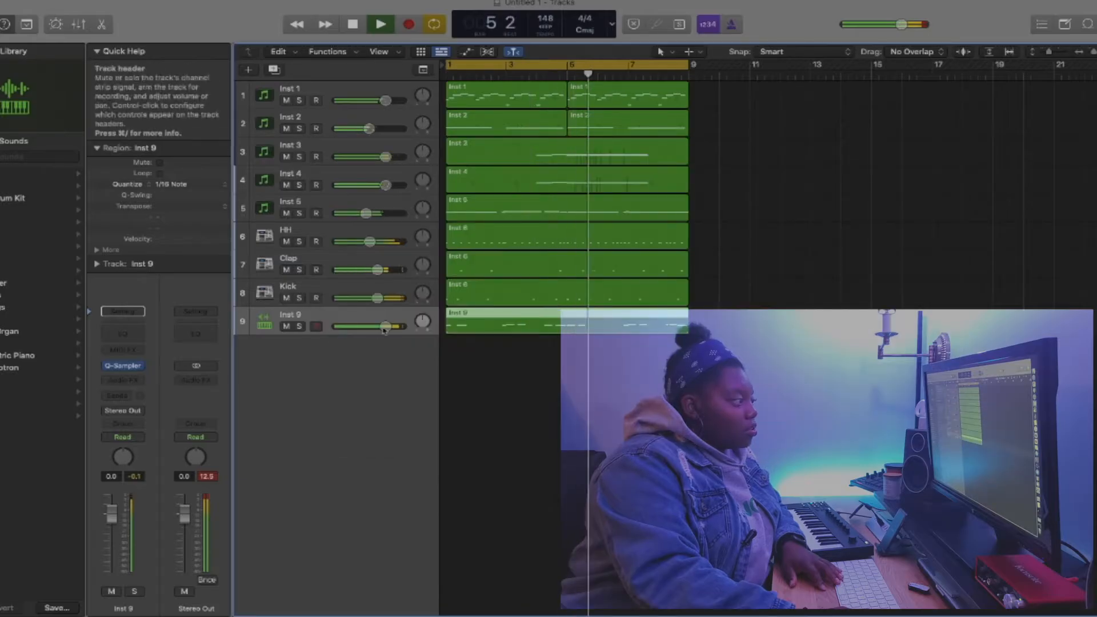
Lower the Inst 9 track's volume to -2.5 dB and readjust the Kick track's Channel EQ curve.
left_click_drag(386, 326, 378, 326)
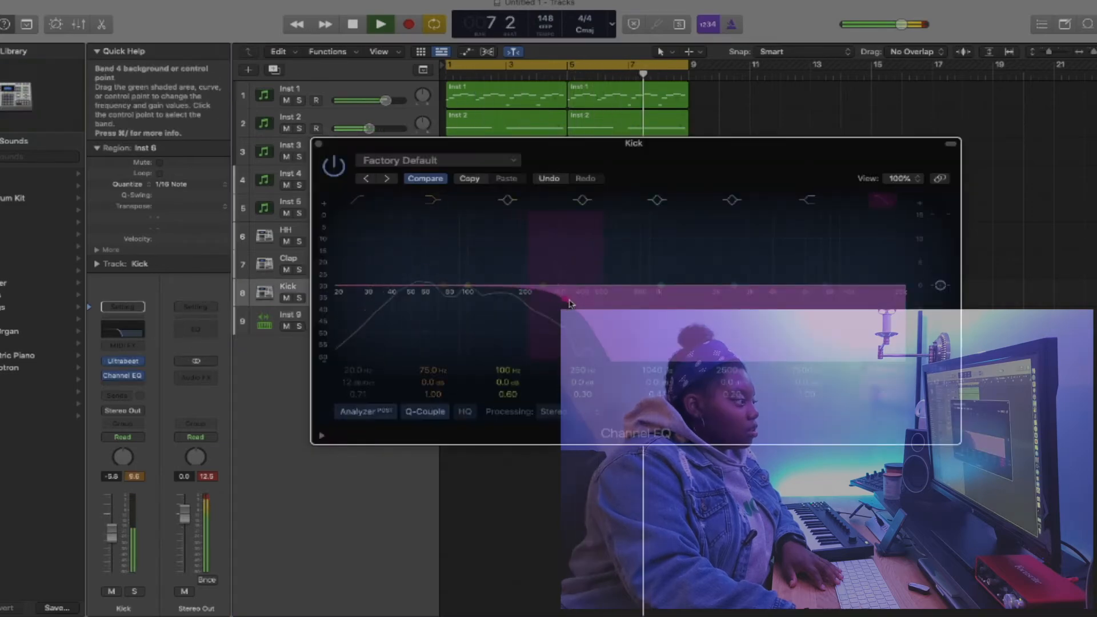
left_click_drag(467, 285, 469, 274)
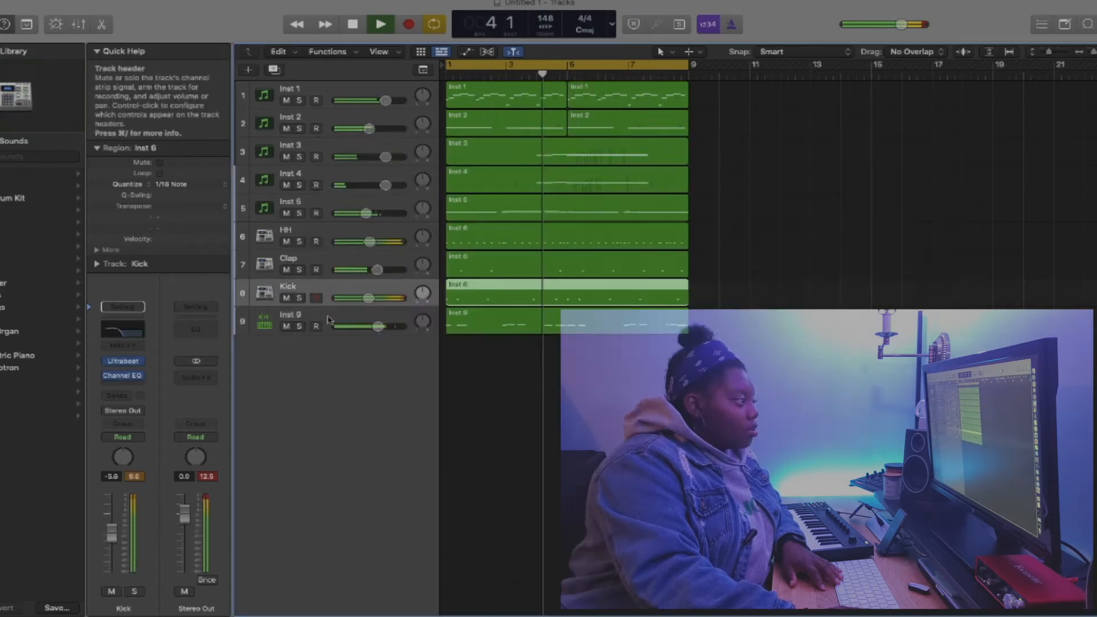
Add a Channel EQ to the Inst 9 track and set its high cut to around 200 Hz.
left_click(121, 332)
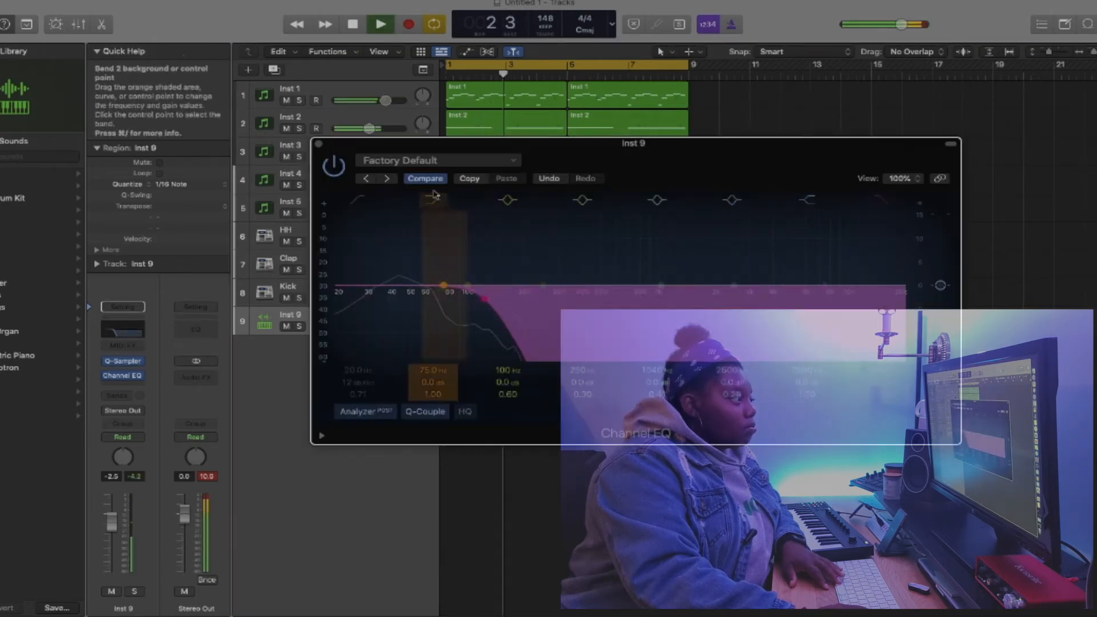
left_click_drag(485, 300, 531, 299)
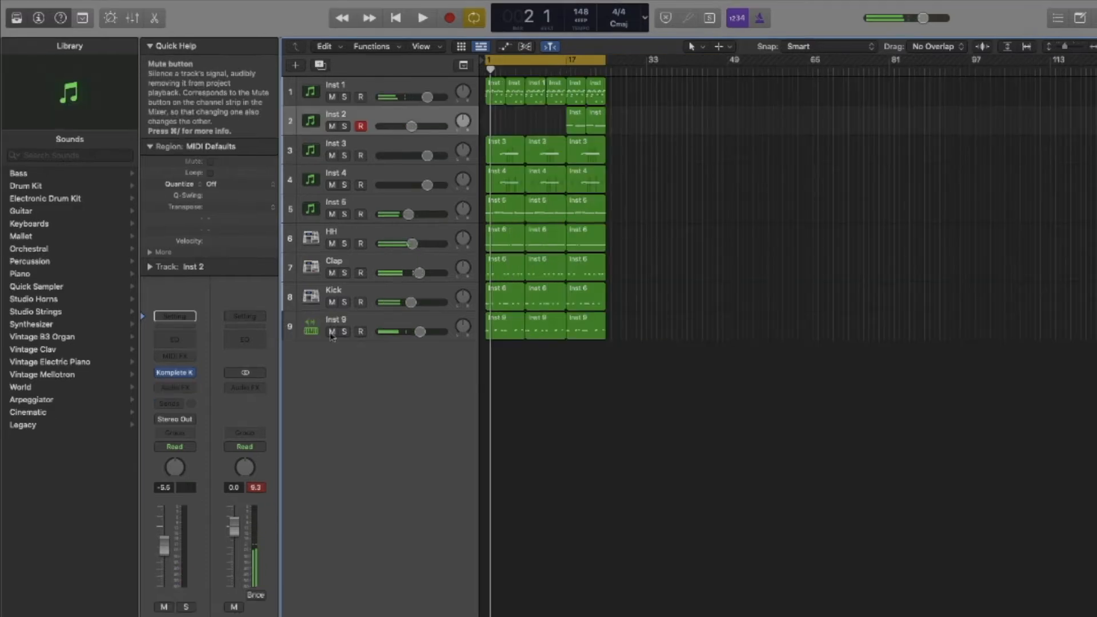
Mute the Inst 9, Kick, Clap and HH tracks and play the arrangement.
left_click_drag(332, 333, 333, 244)
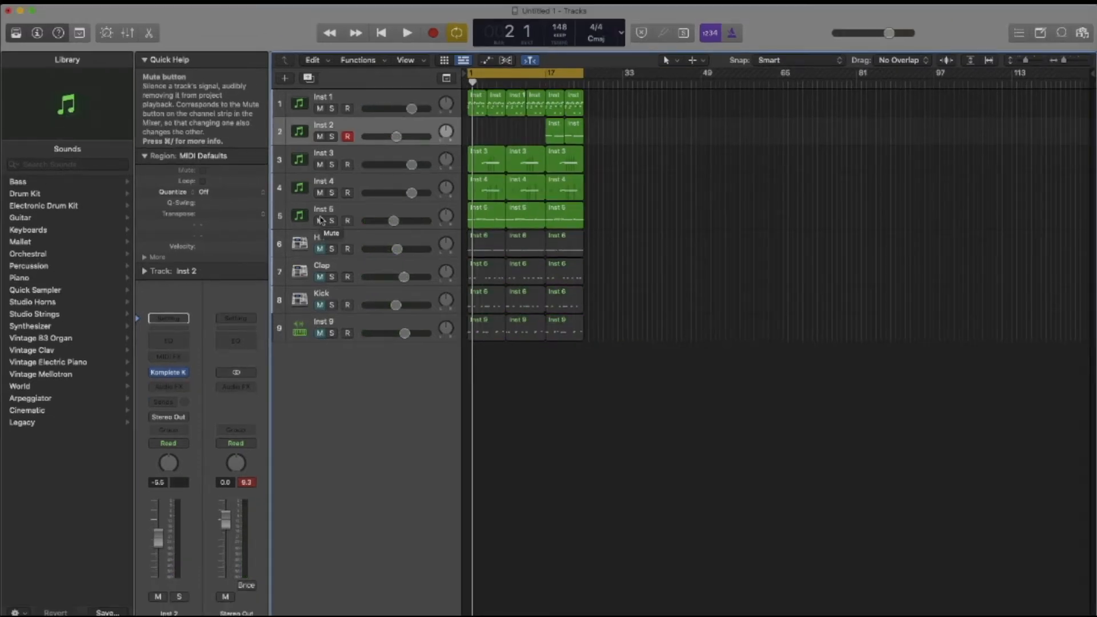
key("space")
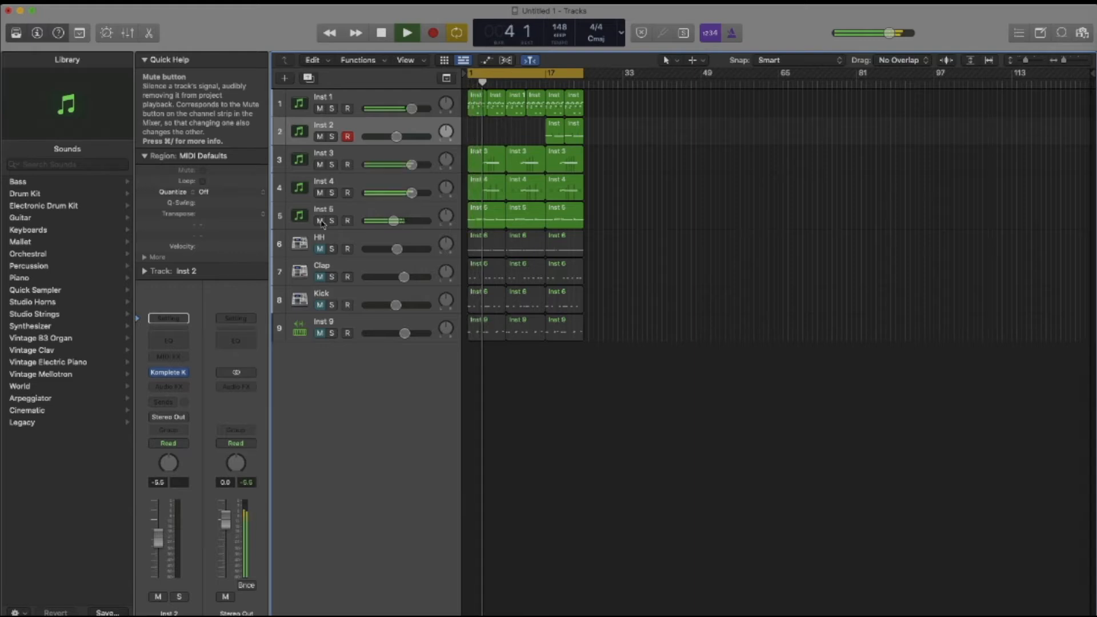
Mute the Inst 3 and Inst 4 tracks during playback to compare the sound, and unmute both.
left_click_drag(320, 165, 320, 193)
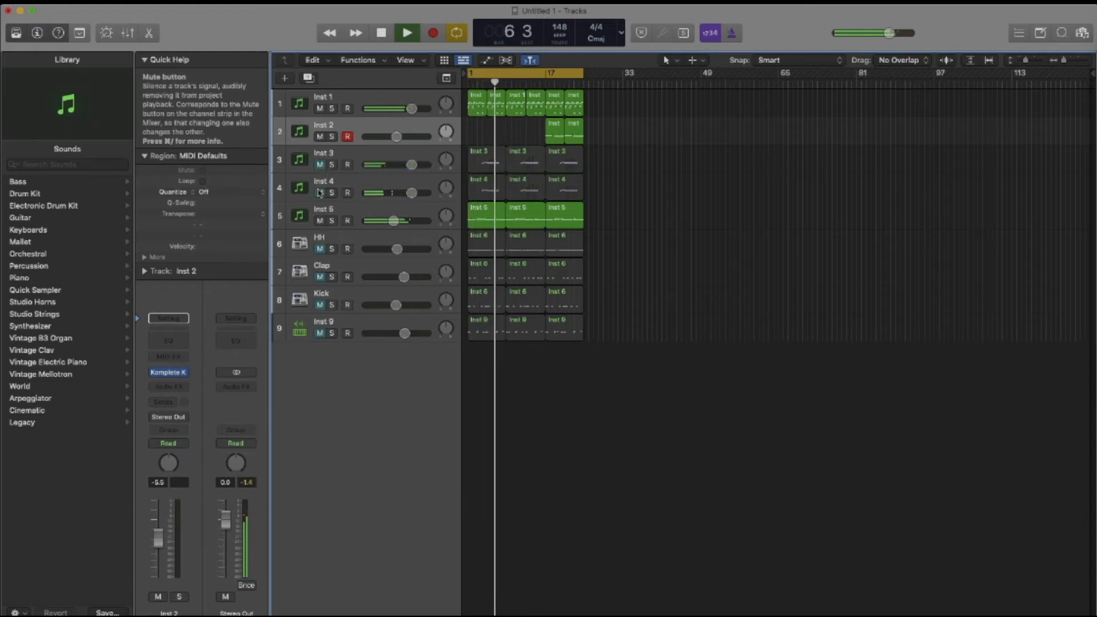
left_click(320, 193)
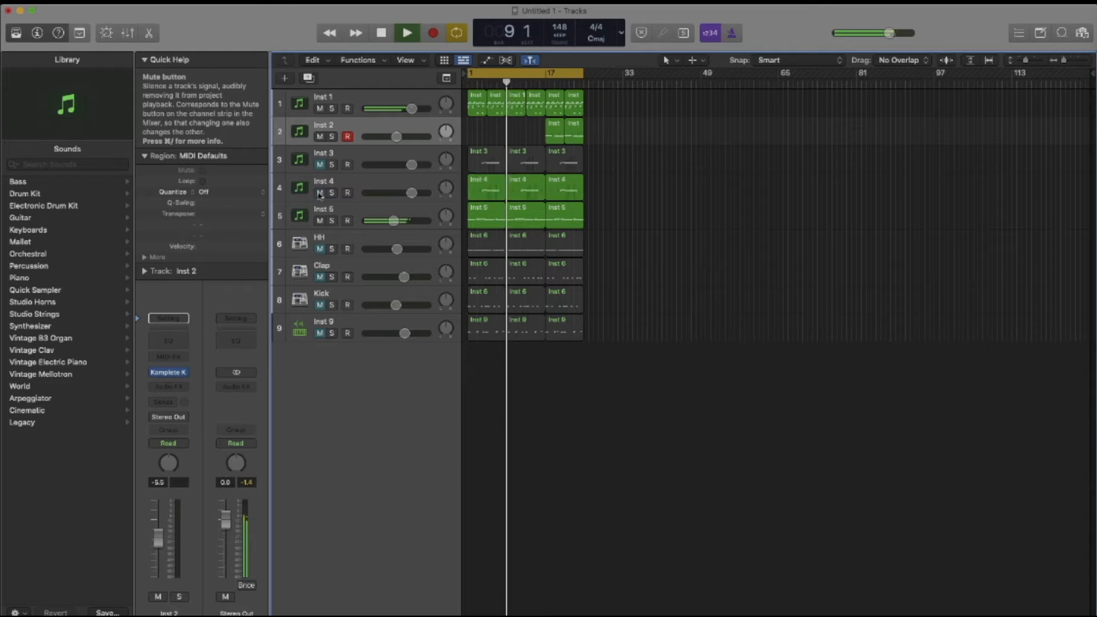
left_click(320, 165)
Delete the first regions of the Inst 3 and Inst 4 tracks, starting at bar 1.
left_click(489, 144)
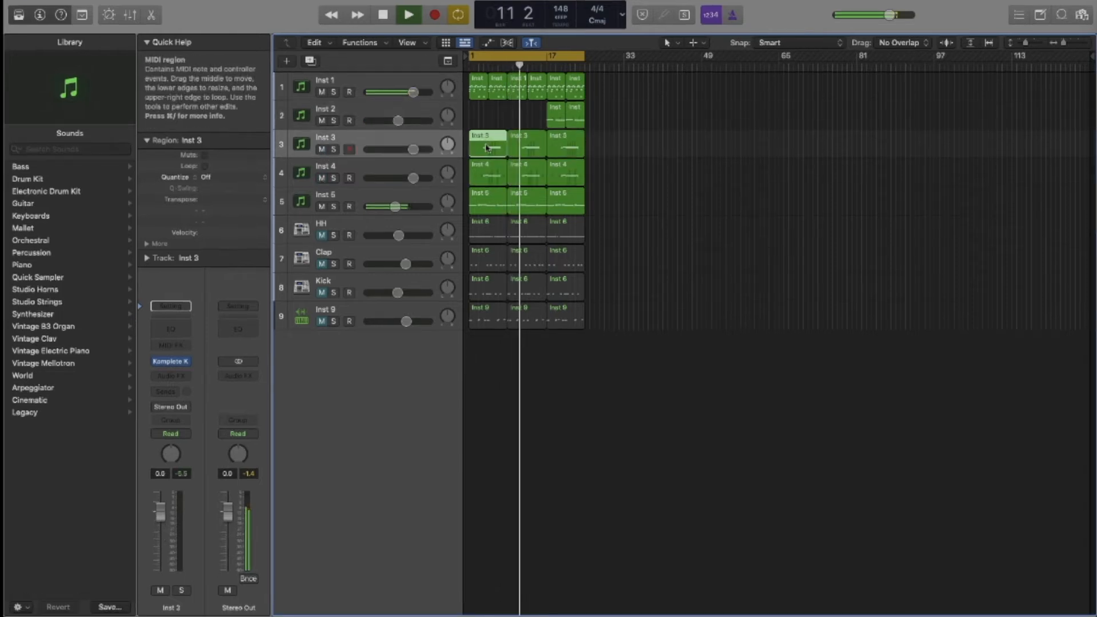
key("Delete")
left_click(488, 170)
key("Delete")
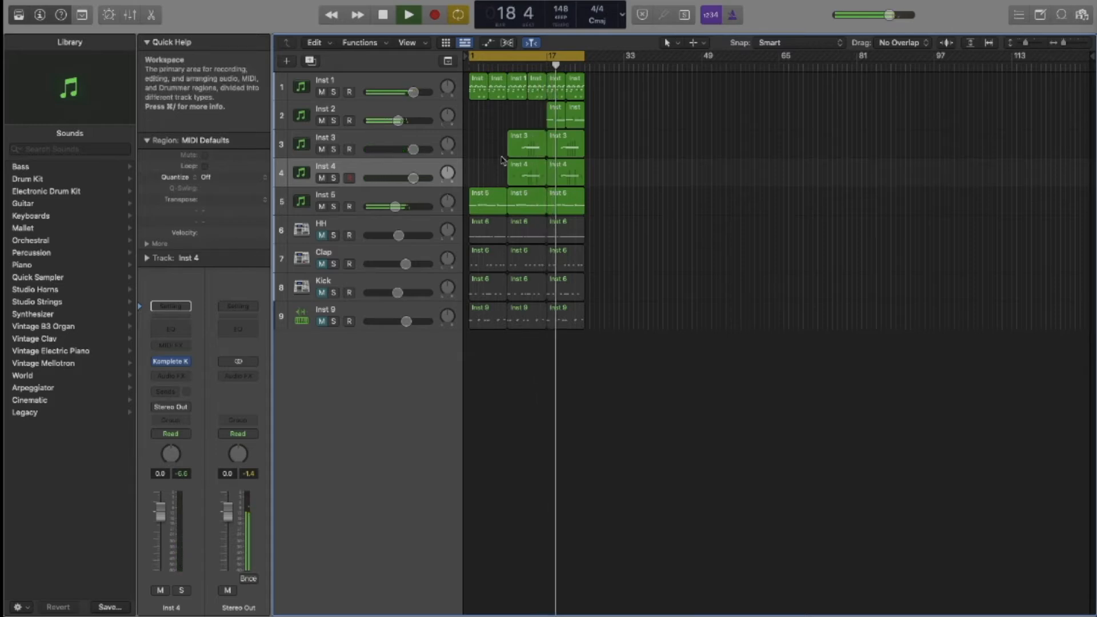
Delete the HH, Clap and Kick regions before bar 17, keeping only the last region on each track.
left_click(488, 286)
key("Delete")
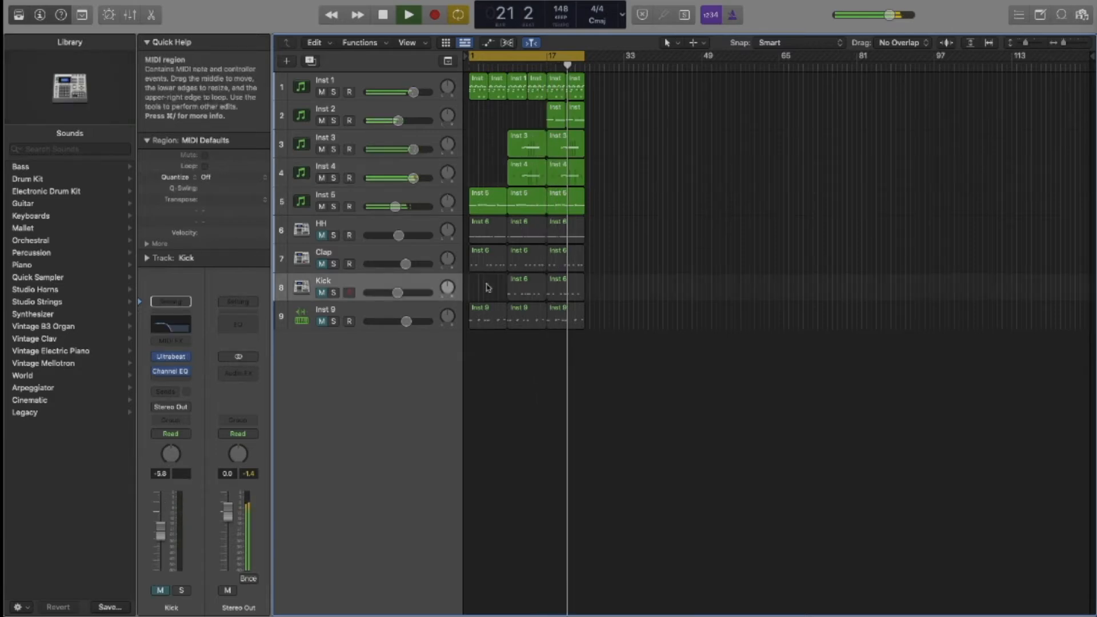
left_click_drag(489, 289, 521, 234)
key("Delete")
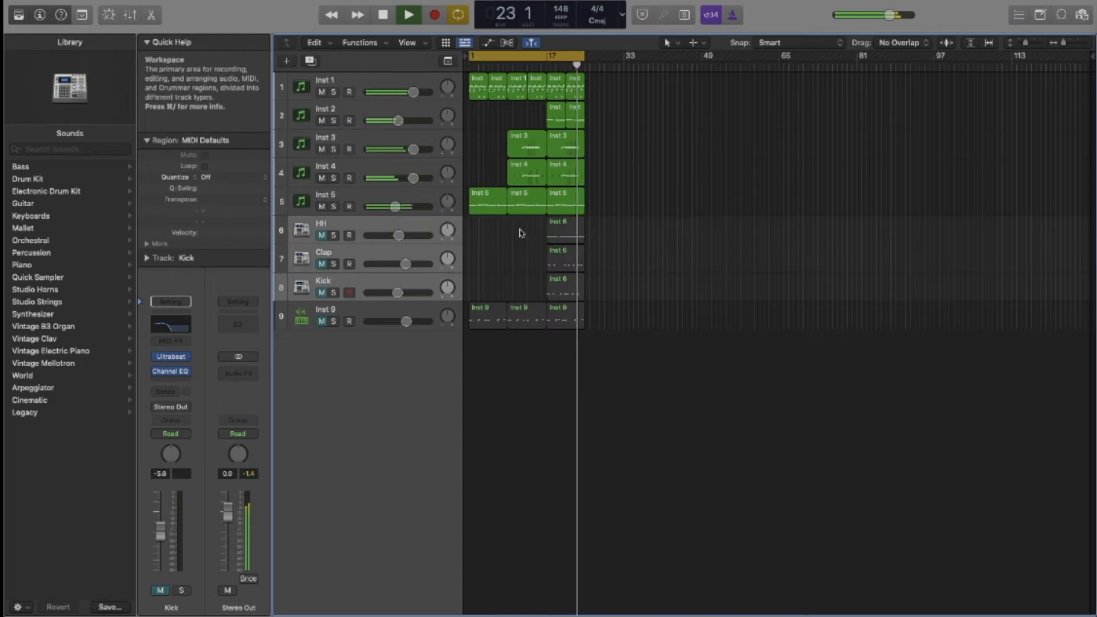
Delete the first region of the Inst 9 track and play the arrangement from the beginning.
left_click(488, 317)
key("Delete")
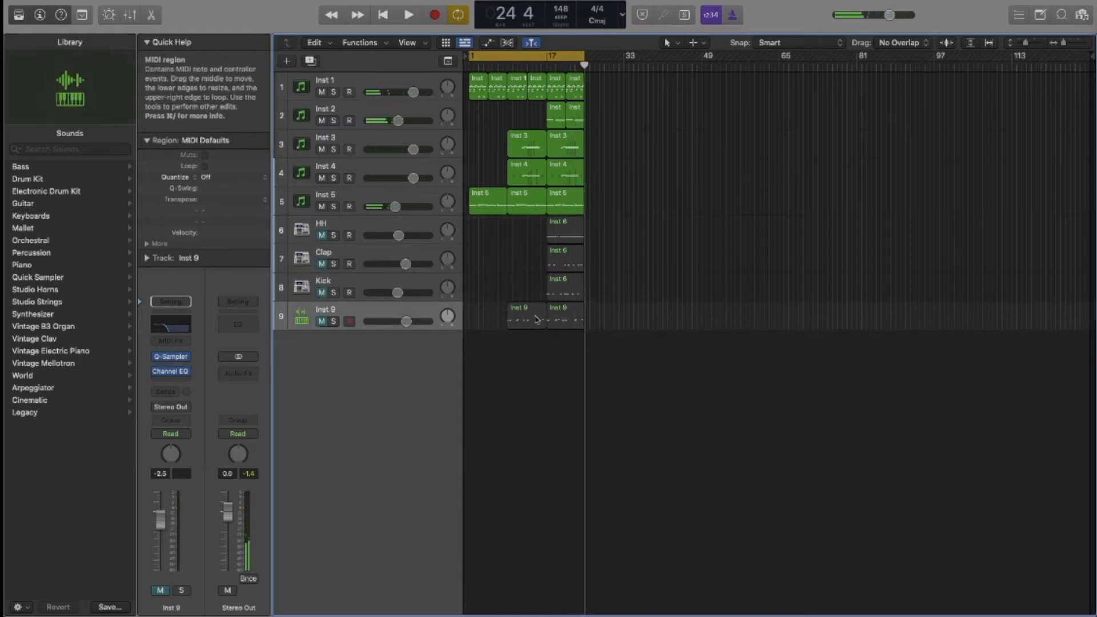
key("space")
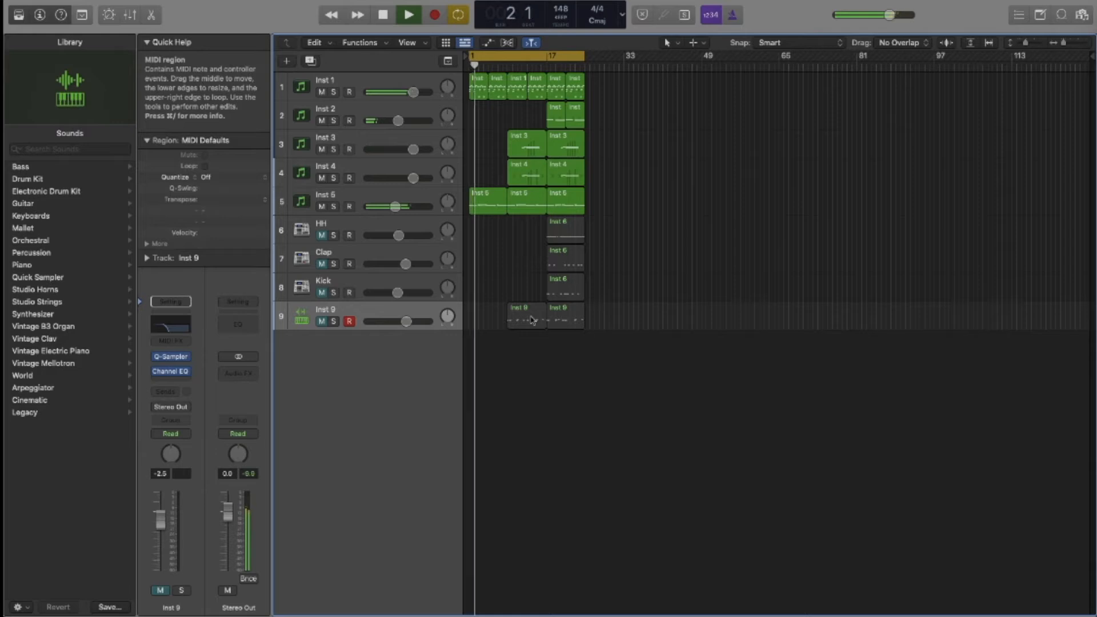